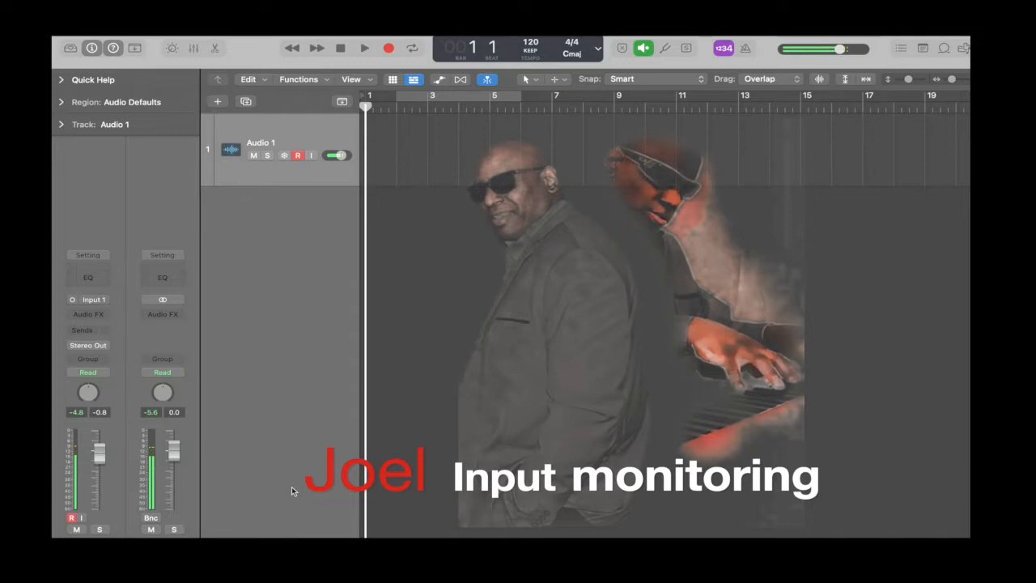
# - Open the audio device preferences, view the available I/O buffer sizes, and close the preferences without changing anything
pyautogui.moveTo(107, 40)
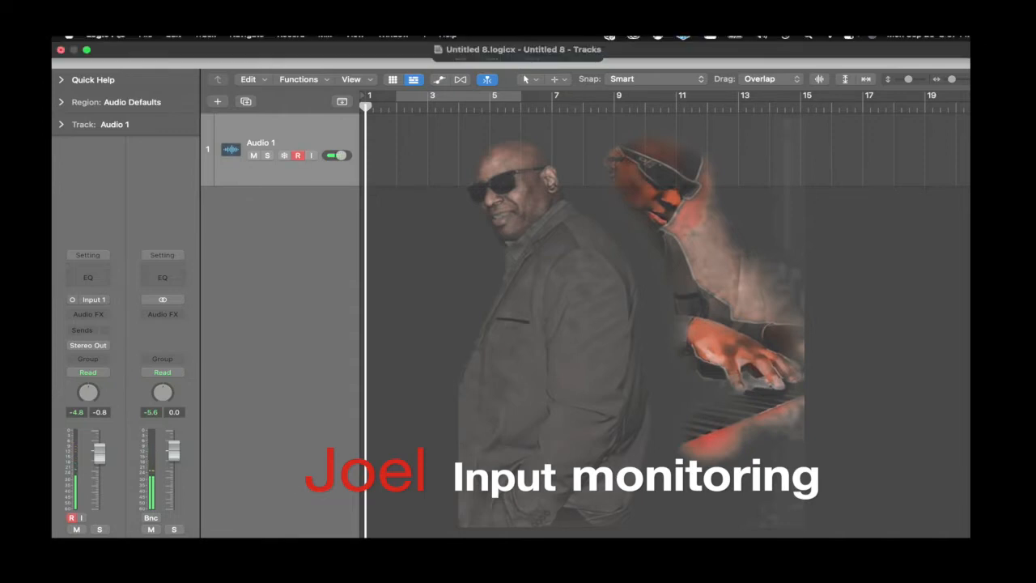
pyautogui.click(107, 35)
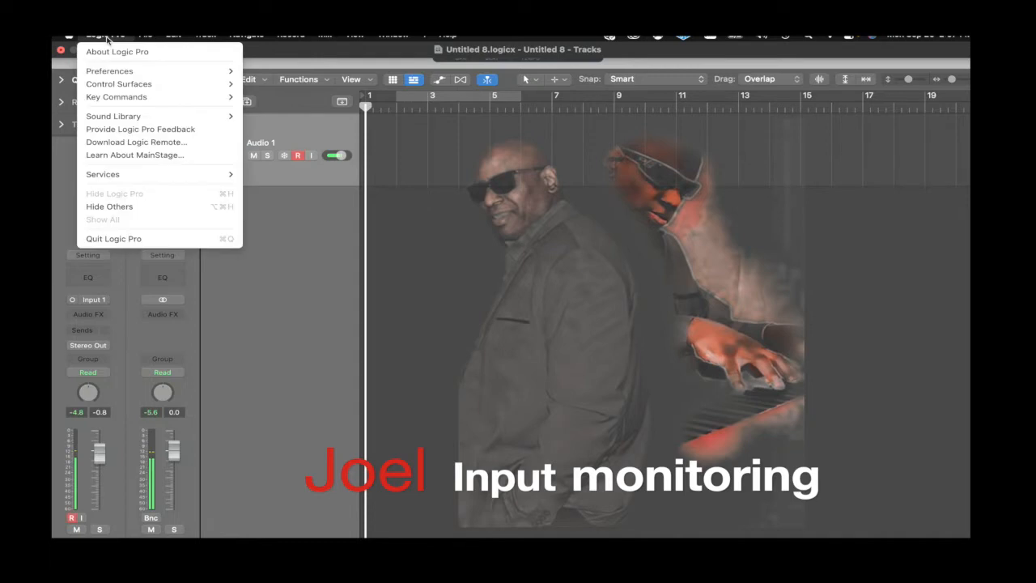
pyautogui.moveTo(120, 73)
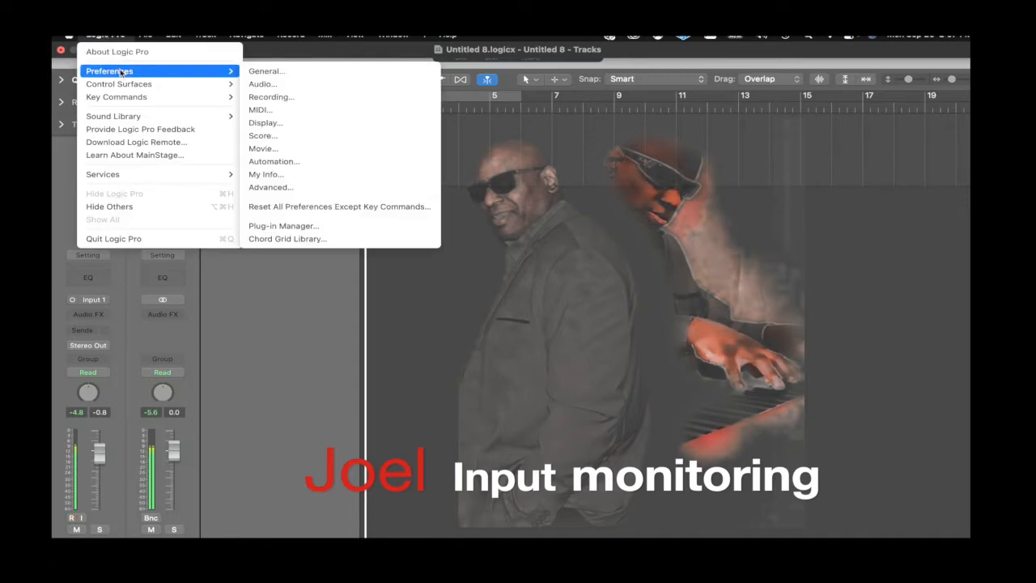
pyautogui.click(281, 85)
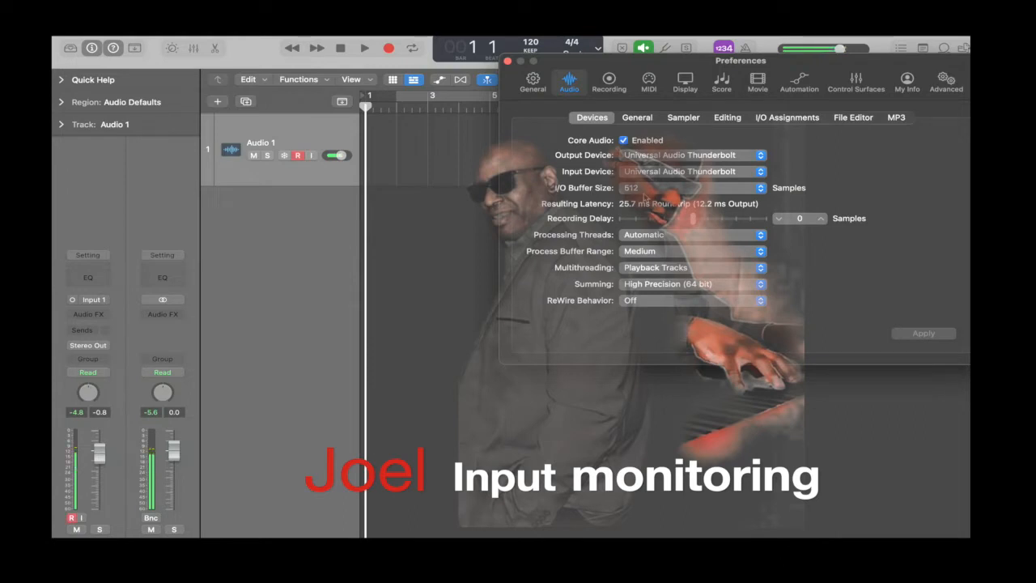
pyautogui.click(761, 187)
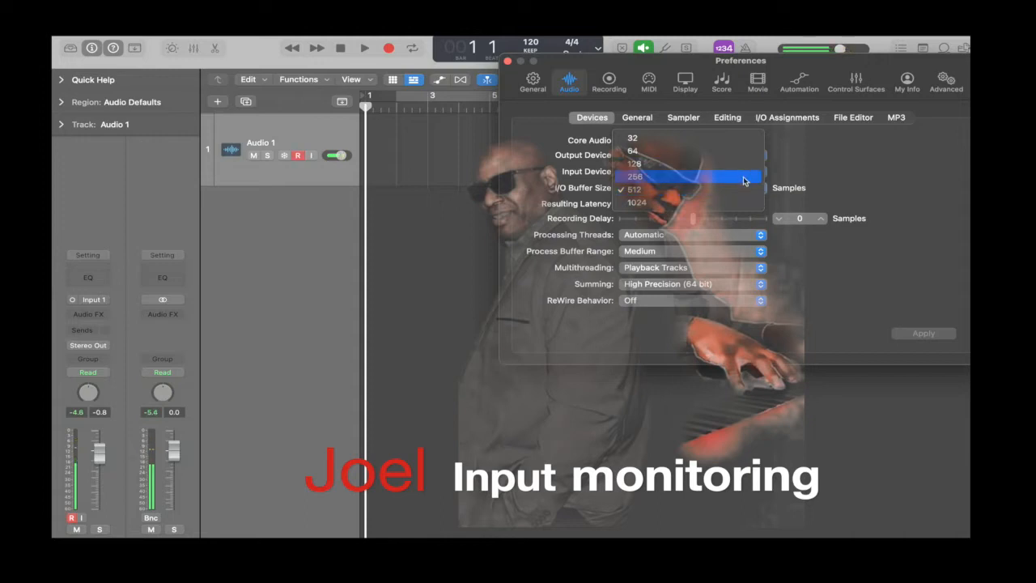
pyautogui.click(836, 172)
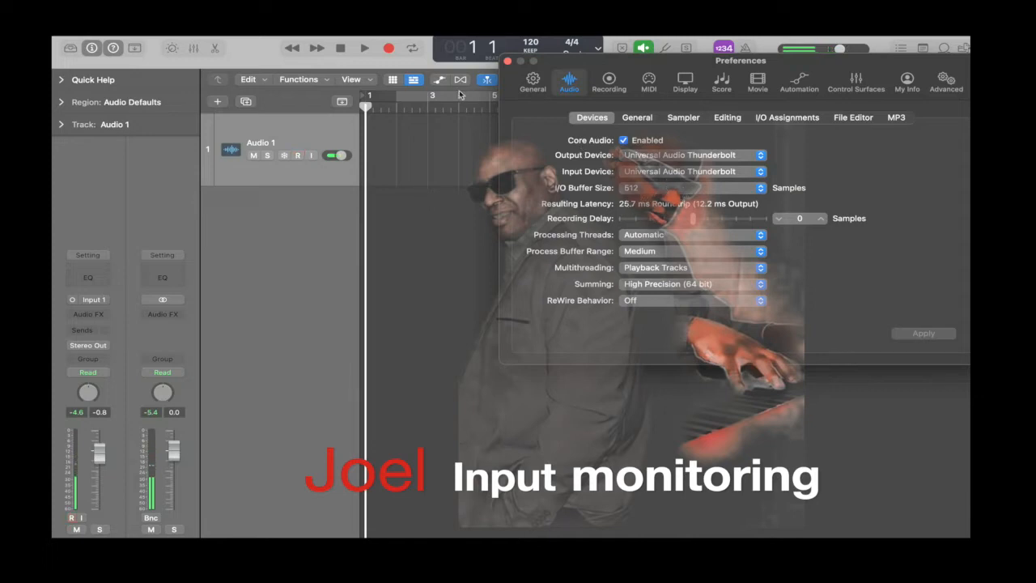
pyautogui.click(508, 62)
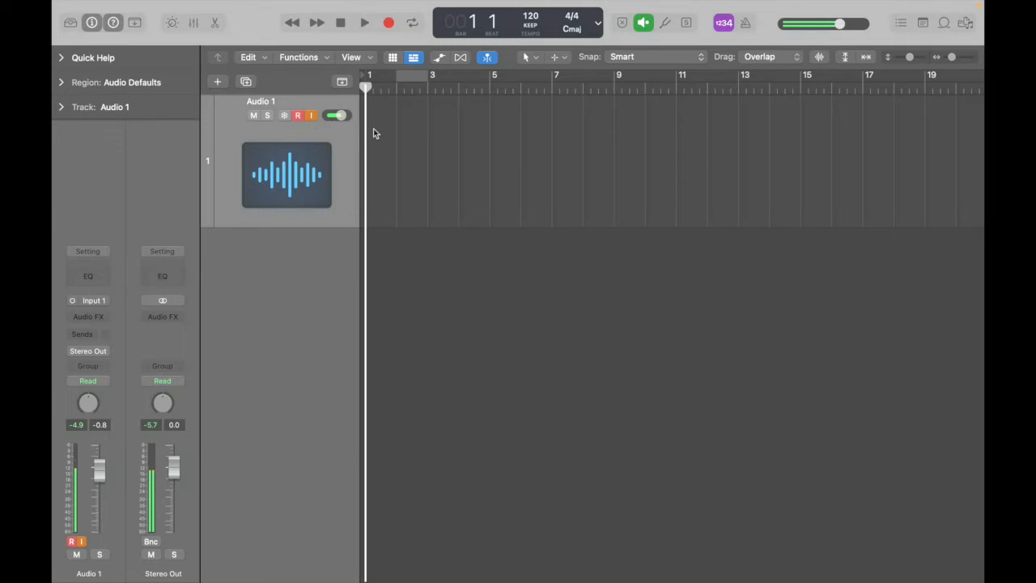
# - Record a take of about seven bars on Audio 1 and return the playhead to the project start
pyautogui.press('r')
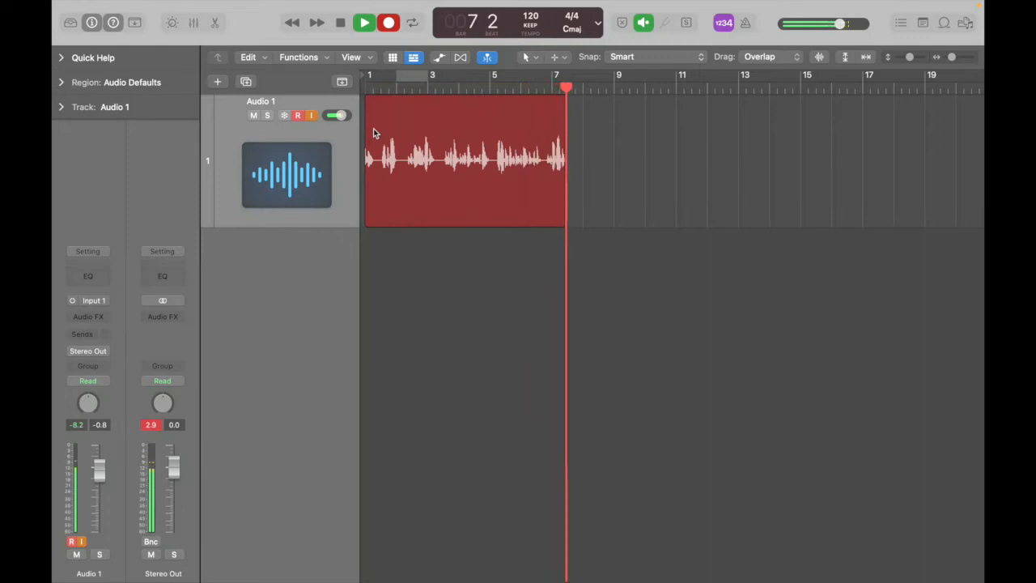
pyautogui.press('space')
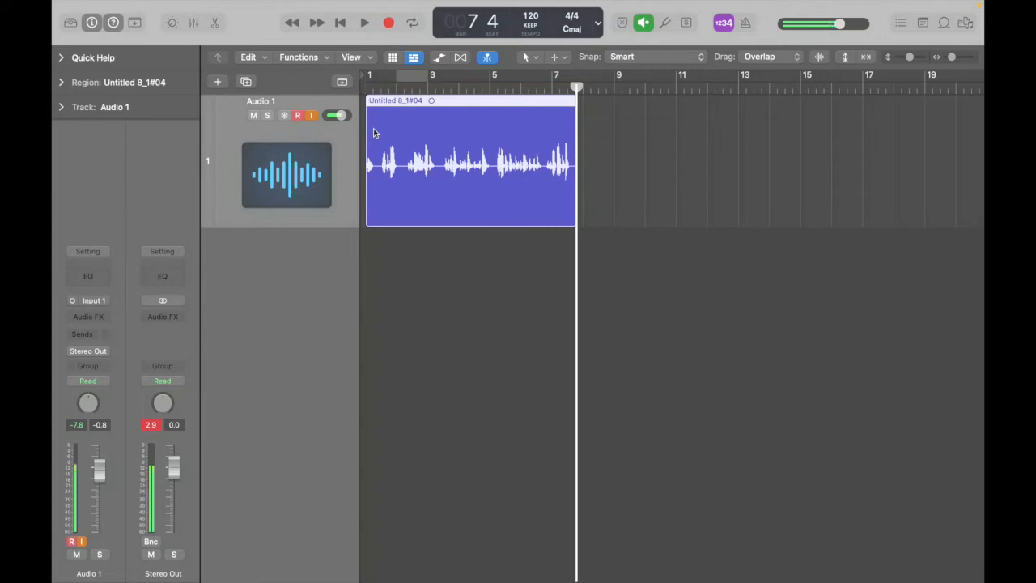
pyautogui.press('Return')
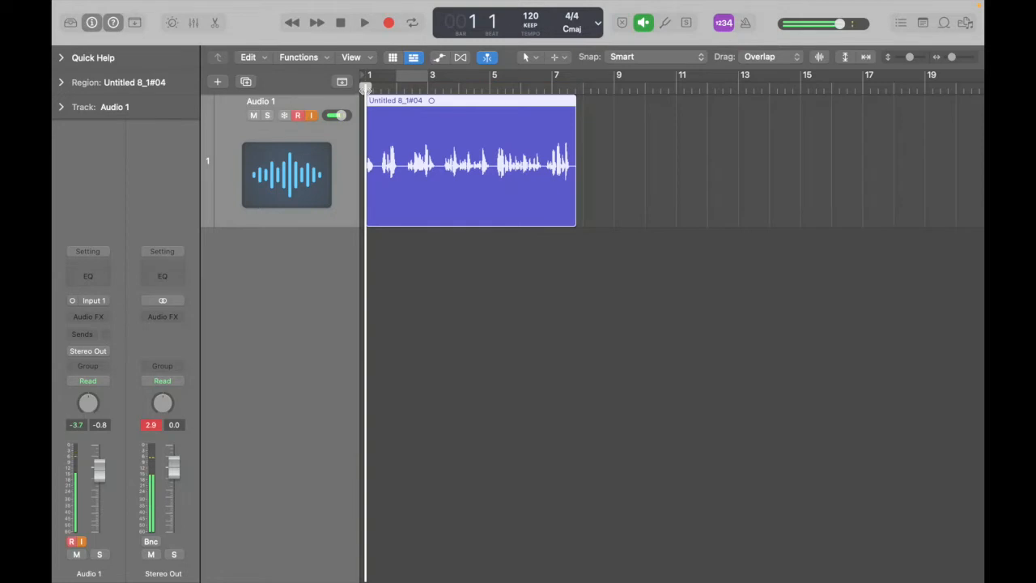
# - Move the cycle range to span about bars 4 to 7 and turn cycle mode off
pyautogui.moveTo(366, 87); pyautogui.dragTo(256, 89)
pyautogui.click(417, 79)
pyautogui.moveTo(414, 77); pyautogui.dragTo(497, 76)
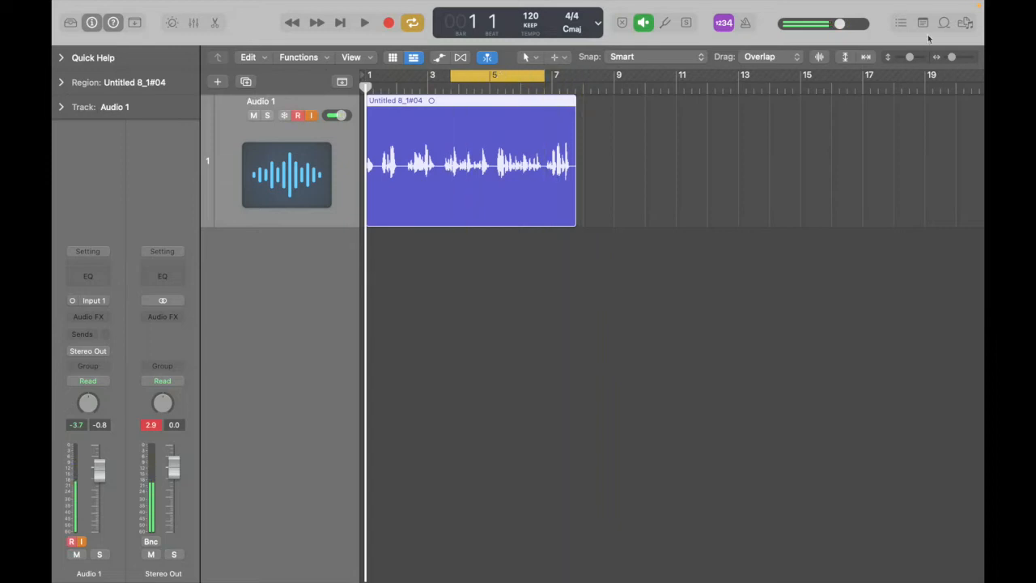
pyautogui.click(530, 78)
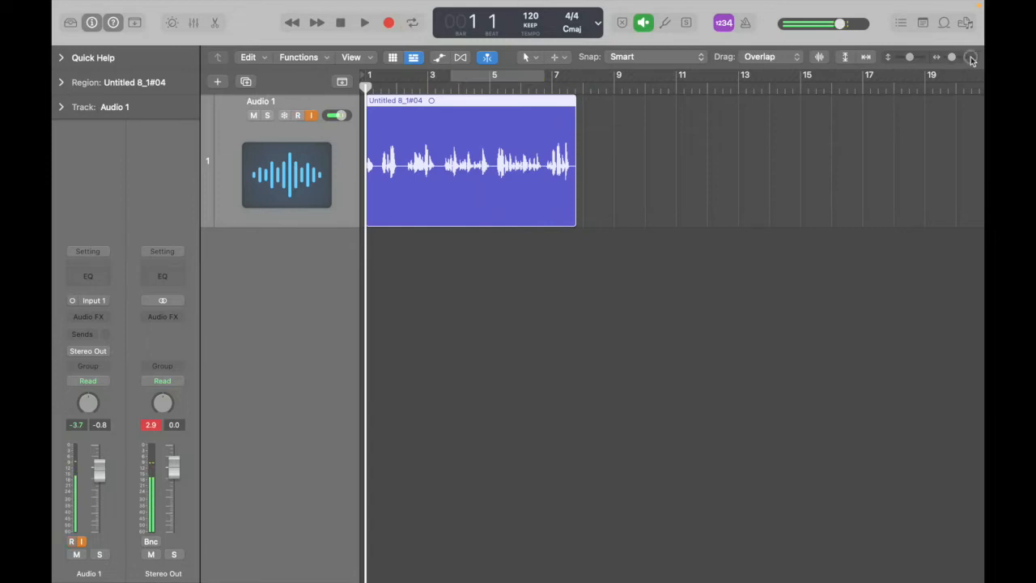
# - Turn off input monitoring and record enable on Audio 1 and clear the Stereo Out peak level
pyautogui.moveTo(975, 59); pyautogui.dragTo(922, 67)
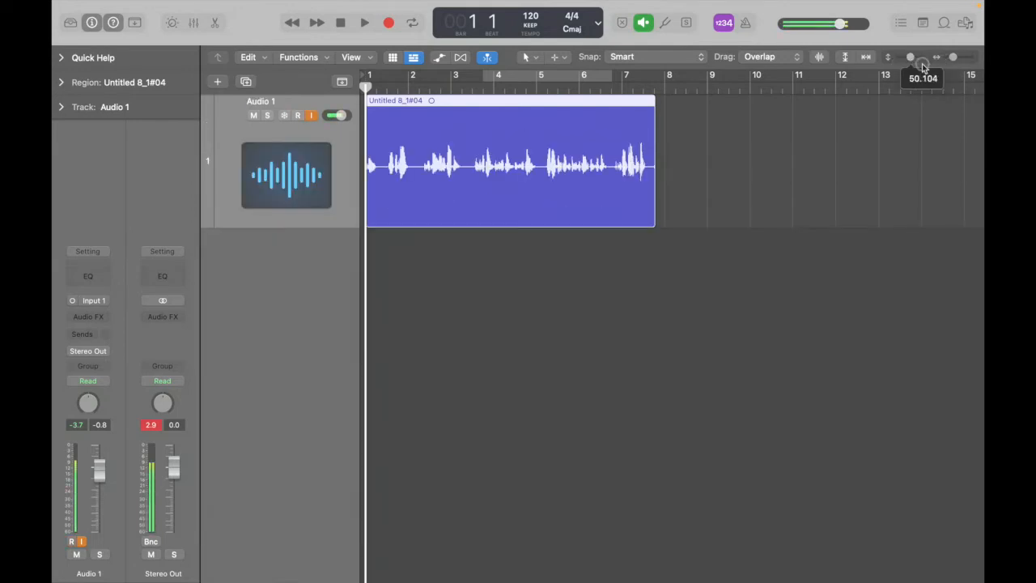
pyautogui.click(311, 117)
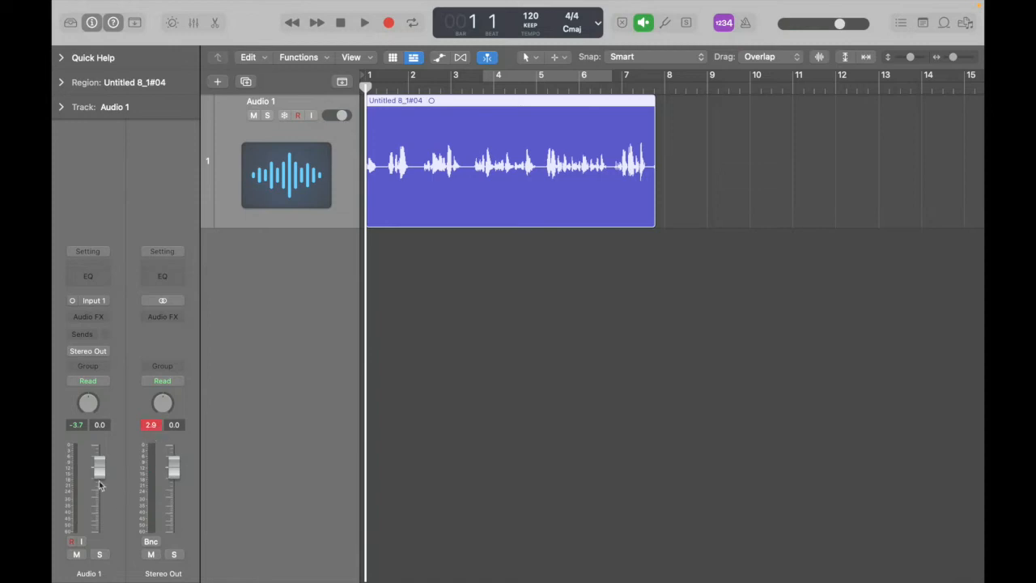
pyautogui.click(154, 425)
# - Show the mixer and insert a mono Compressor in the Audio FX slot of Audio 1
pyautogui.press('x')
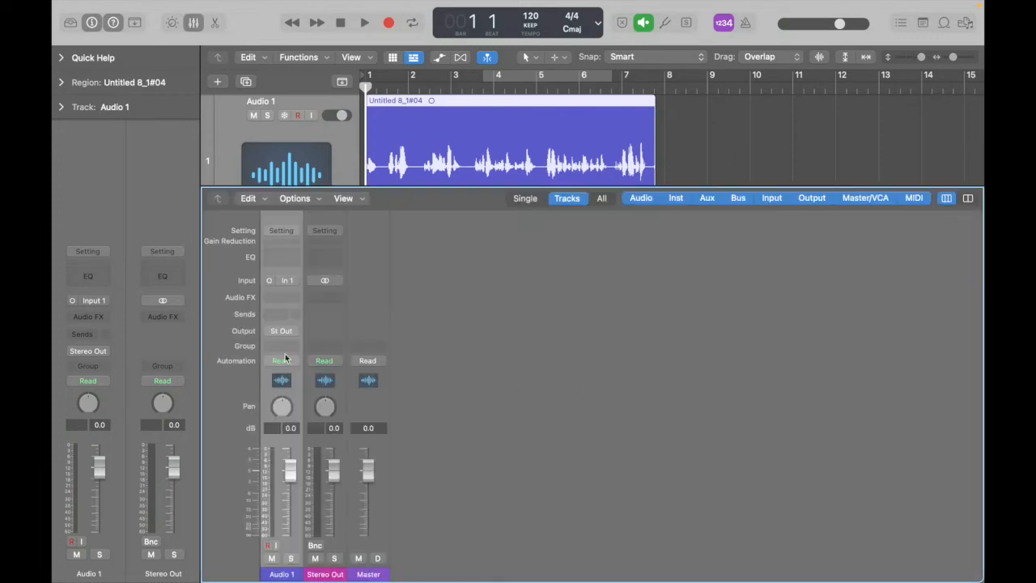
pyautogui.click(294, 298)
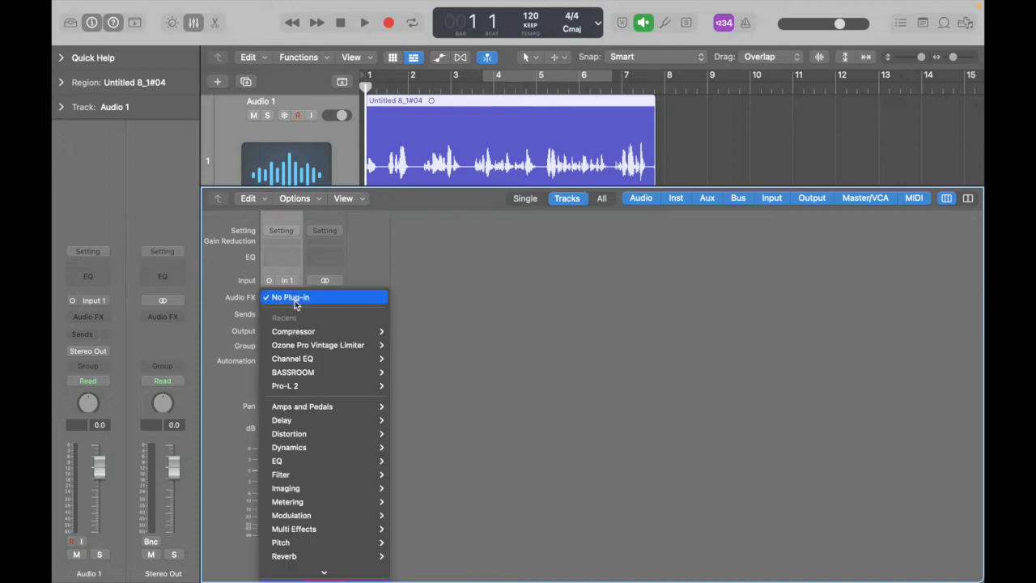
pyautogui.click(294, 301)
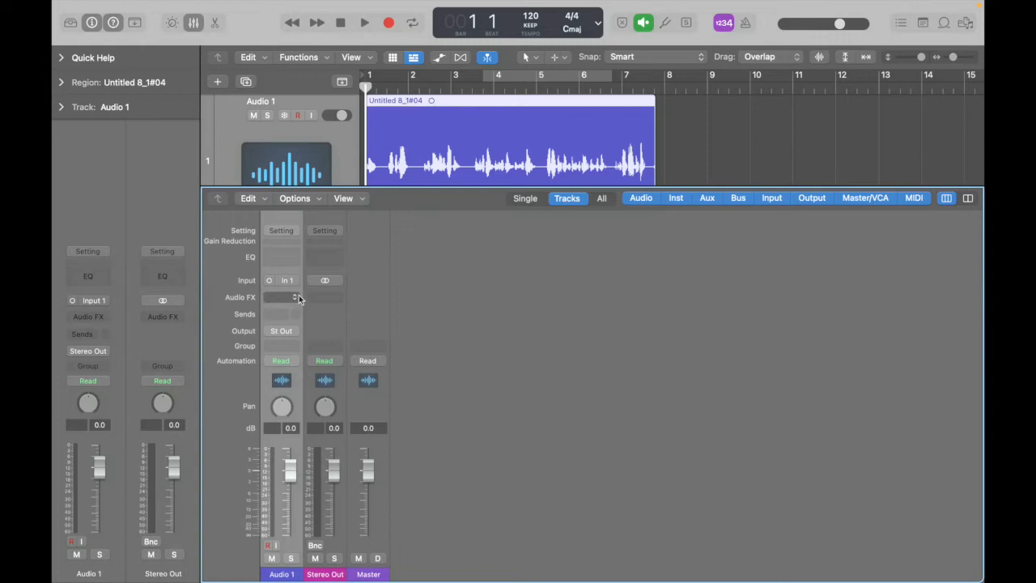
pyautogui.click(298, 299)
pyautogui.moveTo(326, 332)
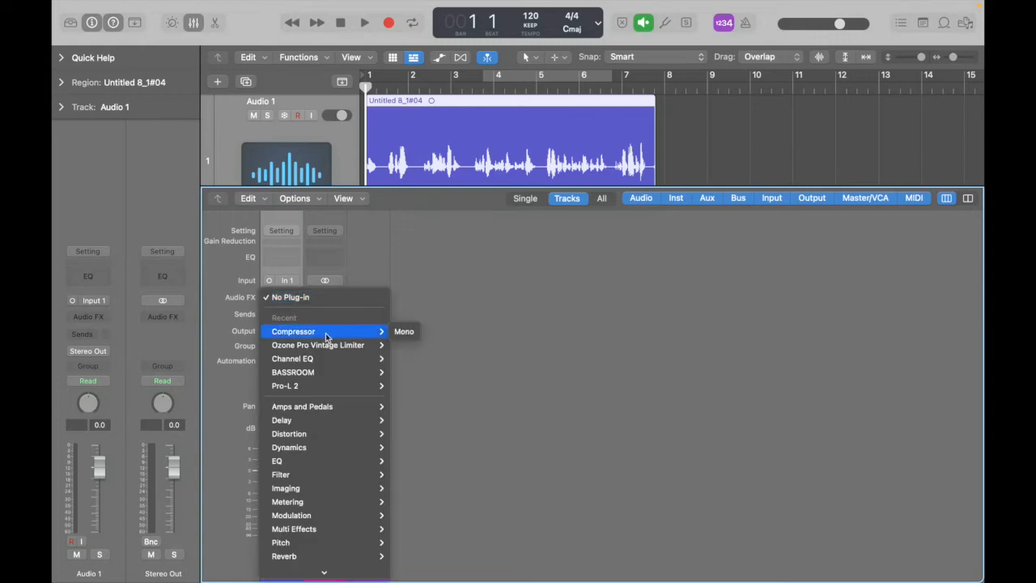
pyautogui.click(404, 331)
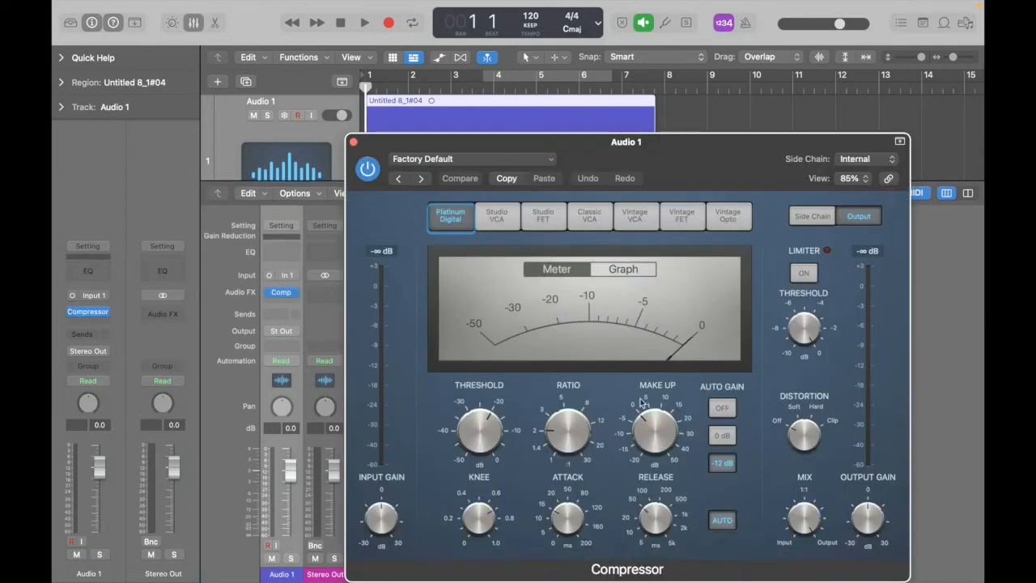
# - Record-enable Audio 1 and set its Compressor to -3.0 dB make-up gain and -16.5 dB threshold
pyautogui.click(299, 116)
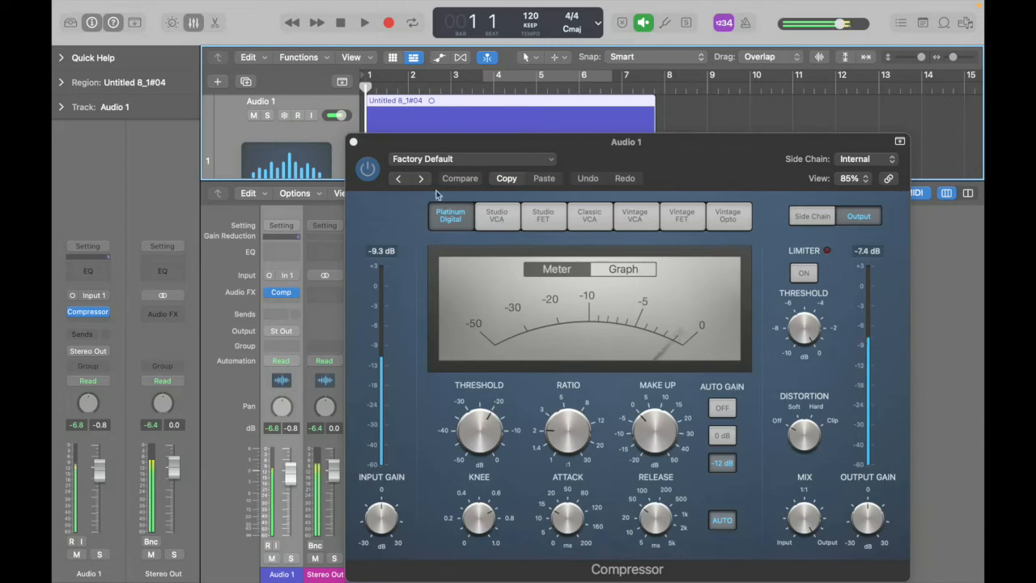
pyautogui.click(643, 433)
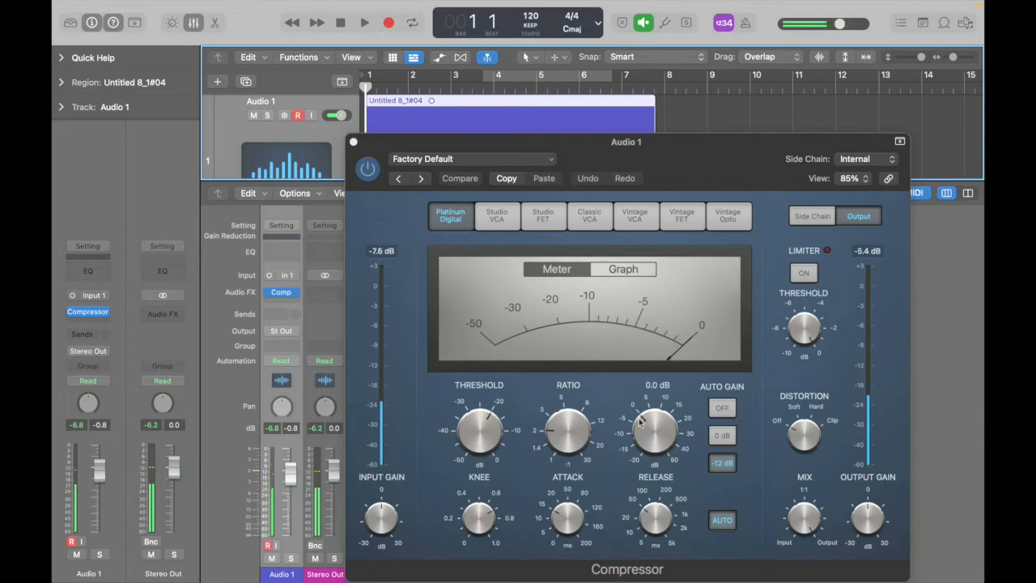
pyautogui.moveTo(644, 433); pyautogui.dragTo(645, 441)
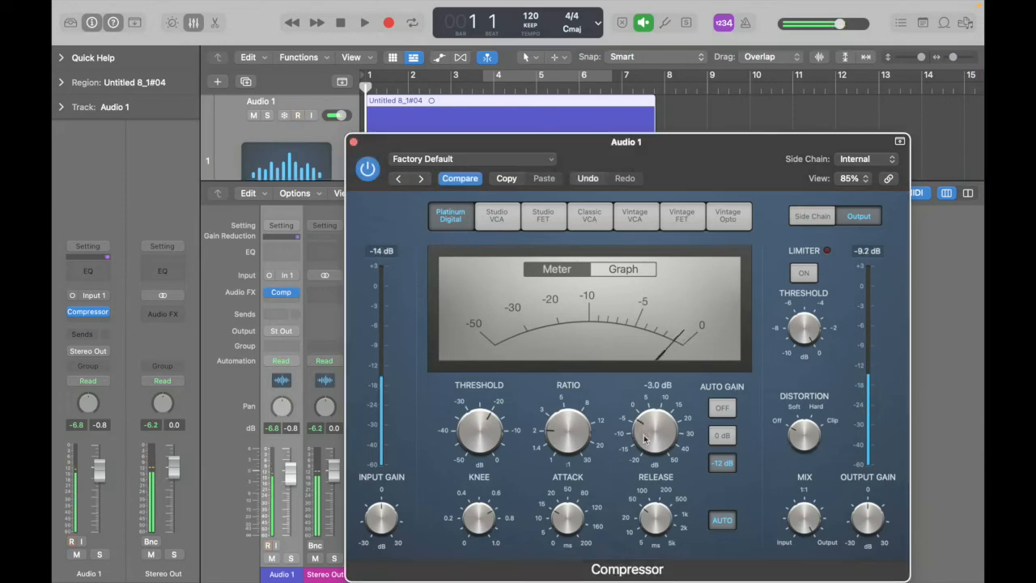
pyautogui.moveTo(486, 433)
pyautogui.mouseDown()
pyautogui.moveTo(485, 459)
pyautogui.moveTo(473, 420)
pyautogui.mouseUp()
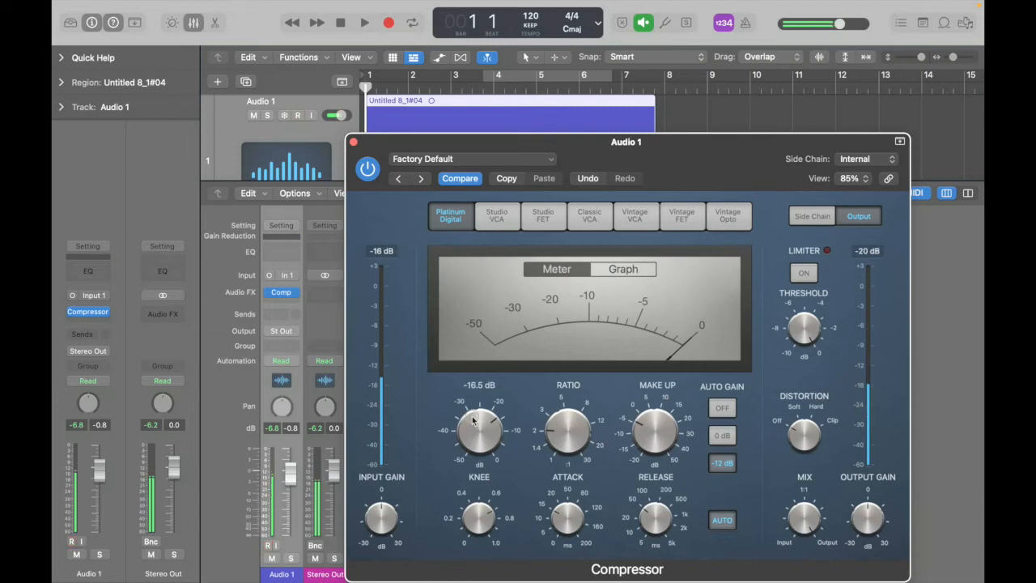
# - Move the Compressor window clear of the track headers and hide the mixer
pyautogui.moveTo(571, 149); pyautogui.dragTo(675, 109)
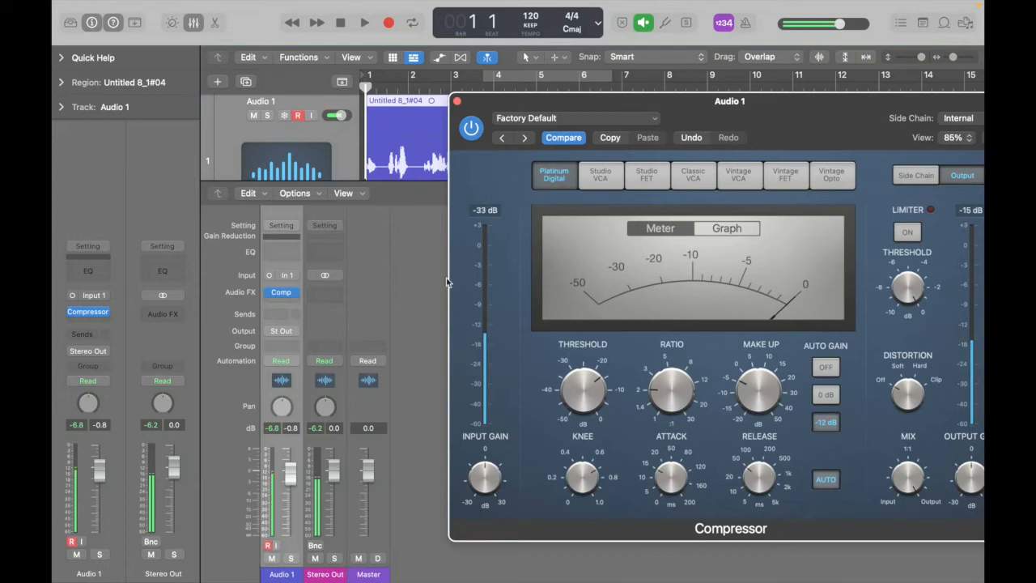
pyautogui.press('x')
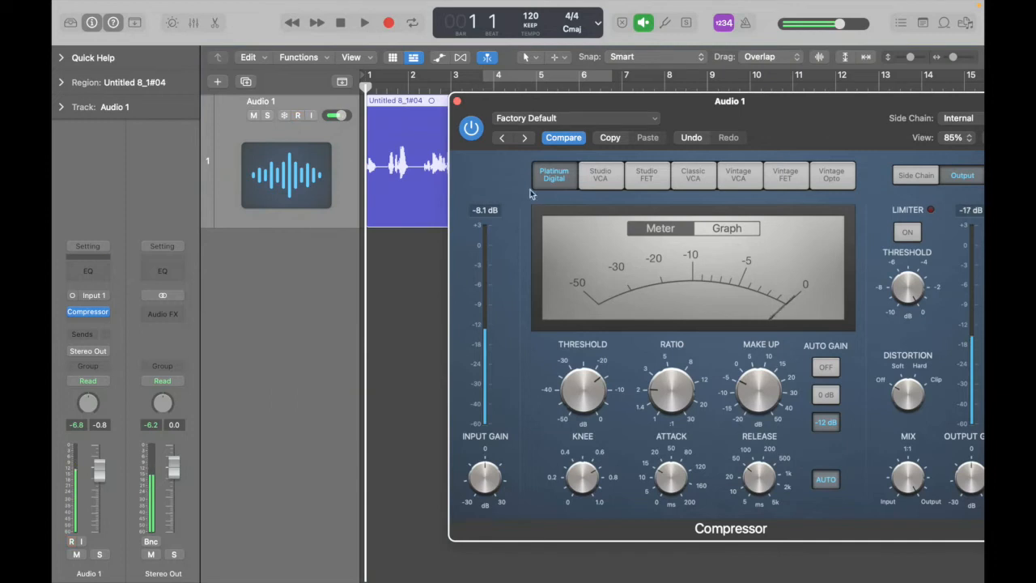
pyautogui.click(320, 270)
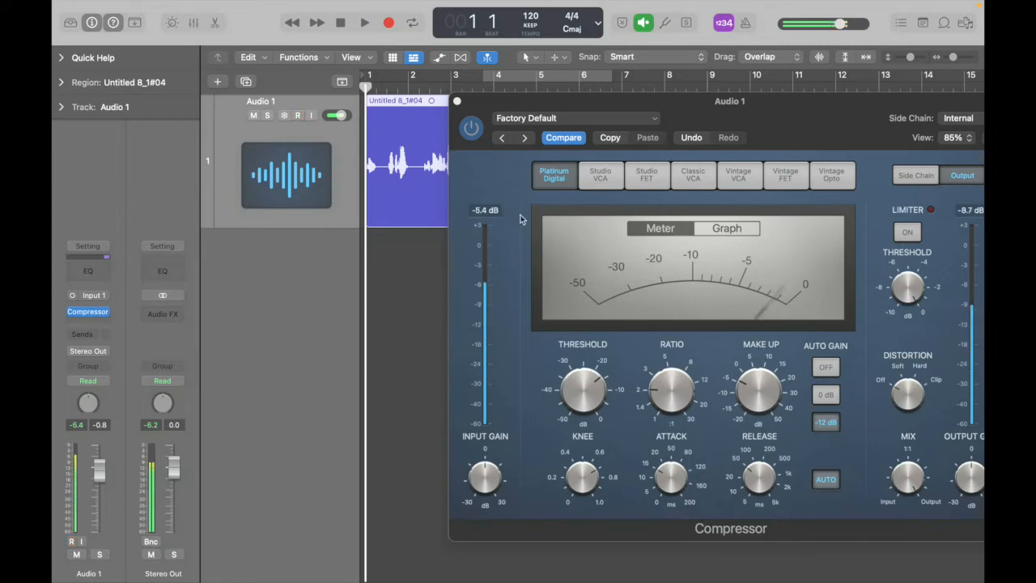
# - Create a new track with duplicate settings of Audio 1 and mute the original track
pyautogui.click(246, 82)
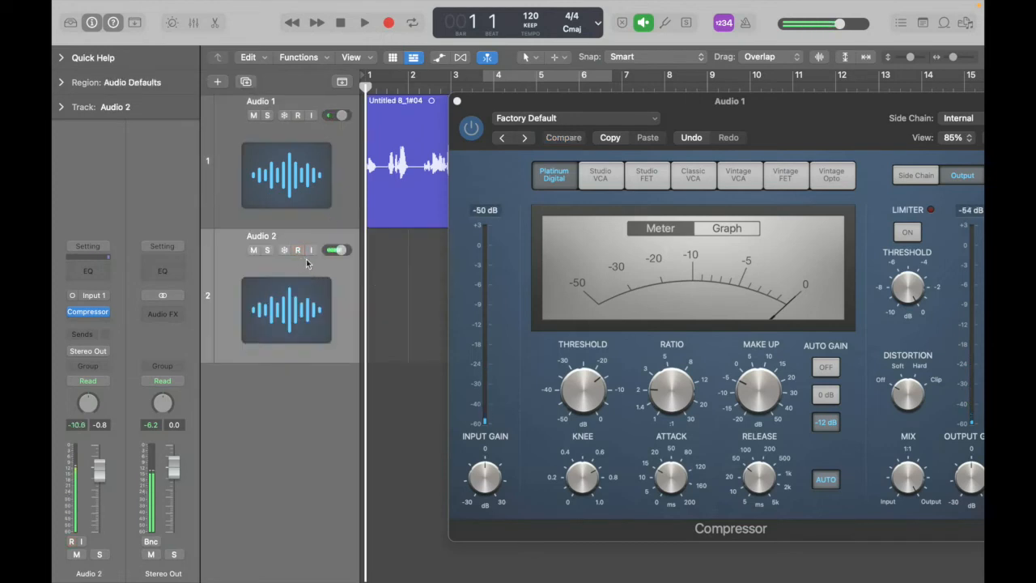
pyautogui.click(254, 116)
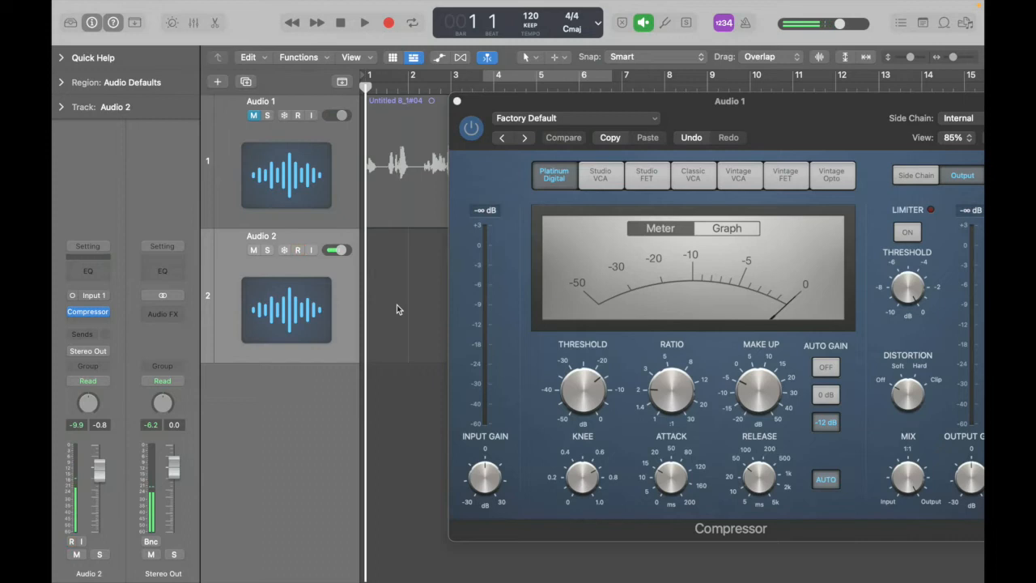
# - Record a take of about eleven bars on Audio 2 while setting Audio 1's Compressor to -4.5 dB make-up and -21.5 dB threshold, then return to the start
pyautogui.press('r')
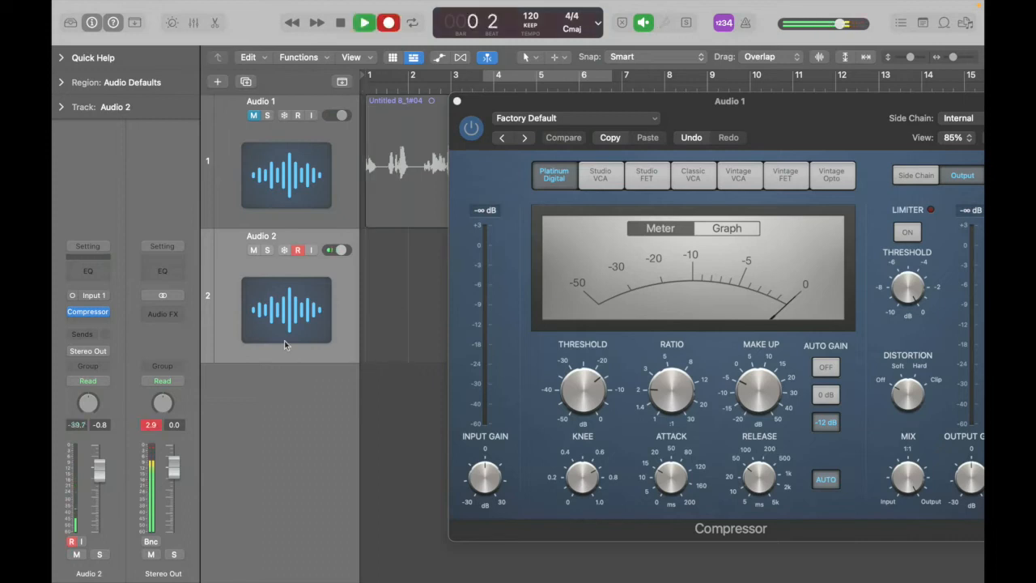
pyautogui.click(150, 426)
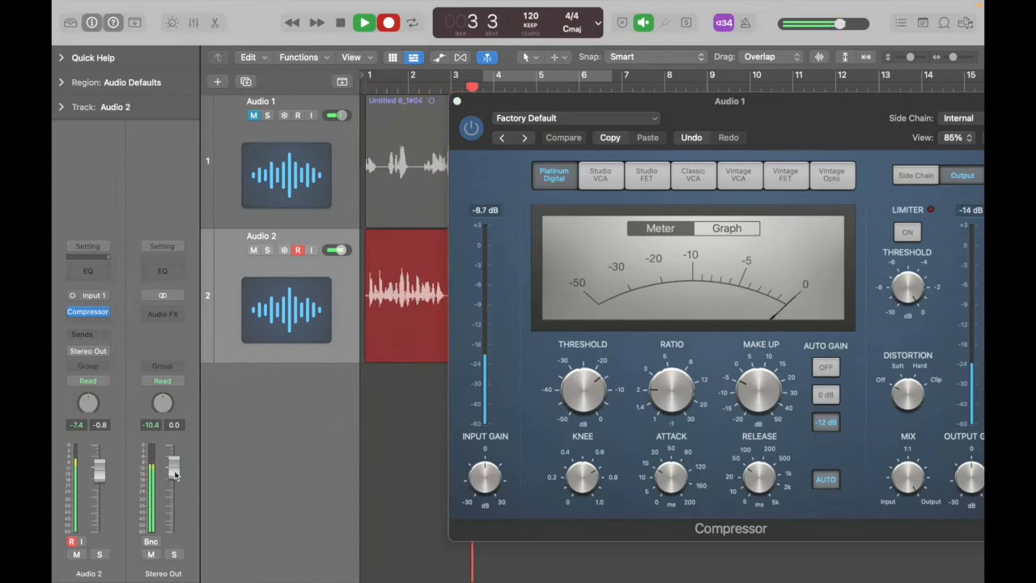
pyautogui.moveTo(757, 373); pyautogui.dragTo(761, 394)
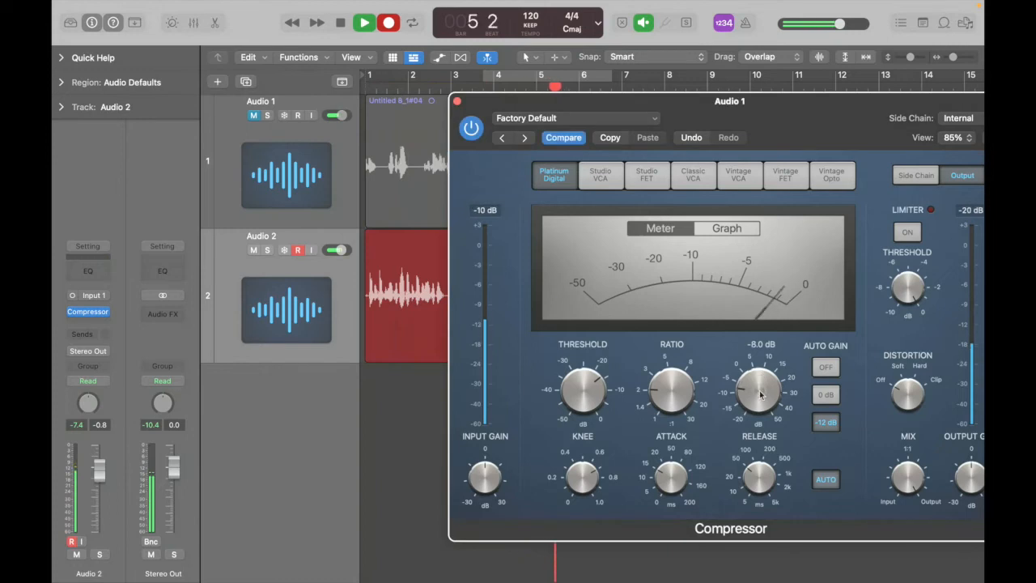
pyautogui.moveTo(579, 381); pyautogui.dragTo(592, 416)
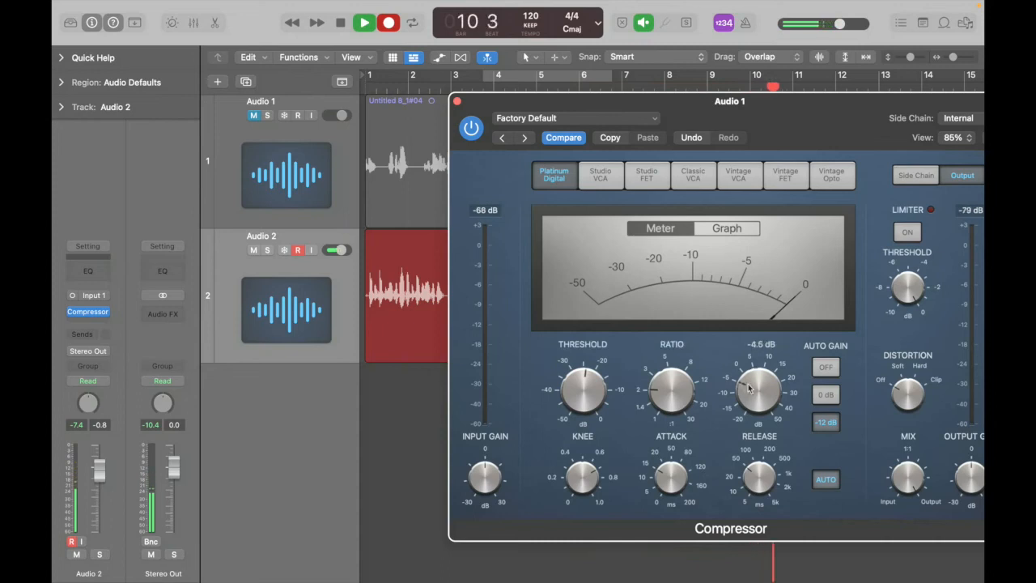
pyautogui.moveTo(577, 392); pyautogui.dragTo(572, 372)
pyautogui.press('space')
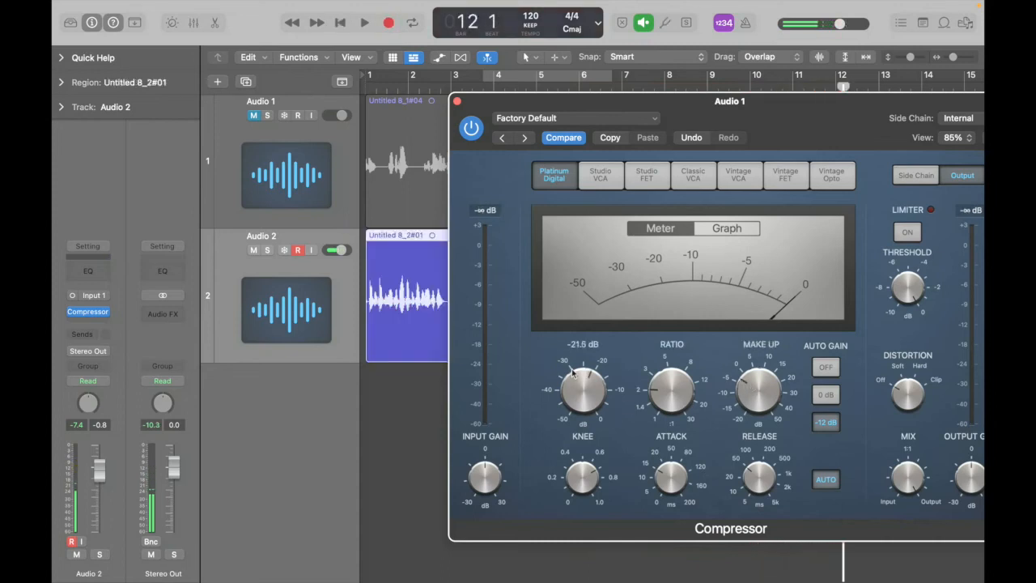
pyautogui.press('Return')
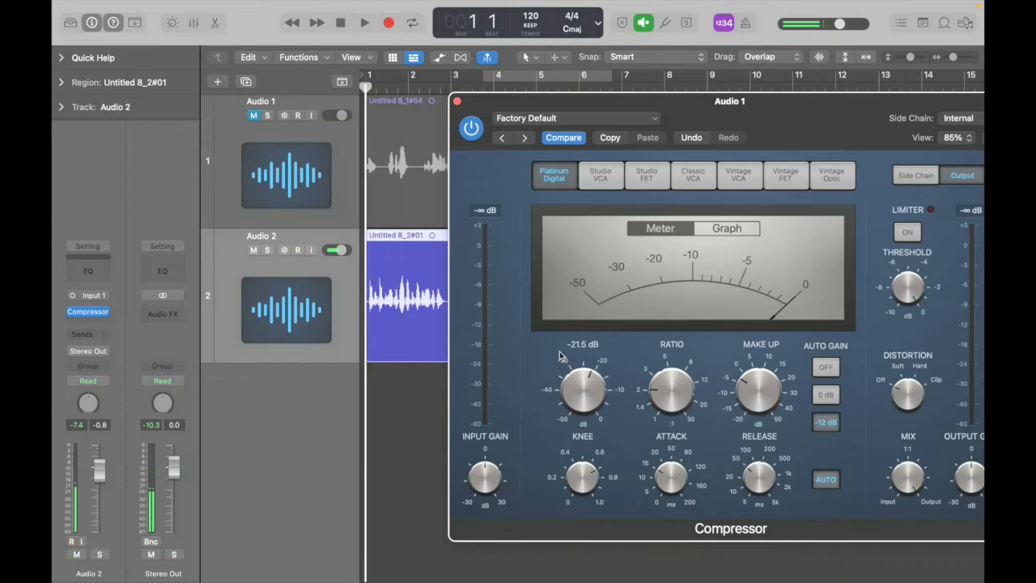
# - Move the Audio 1 Compressor window aside and close it
pyautogui.moveTo(621, 102); pyautogui.dragTo(612, 113)
pyautogui.moveTo(590, 154); pyautogui.dragTo(570, 174)
pyautogui.click(426, 135)
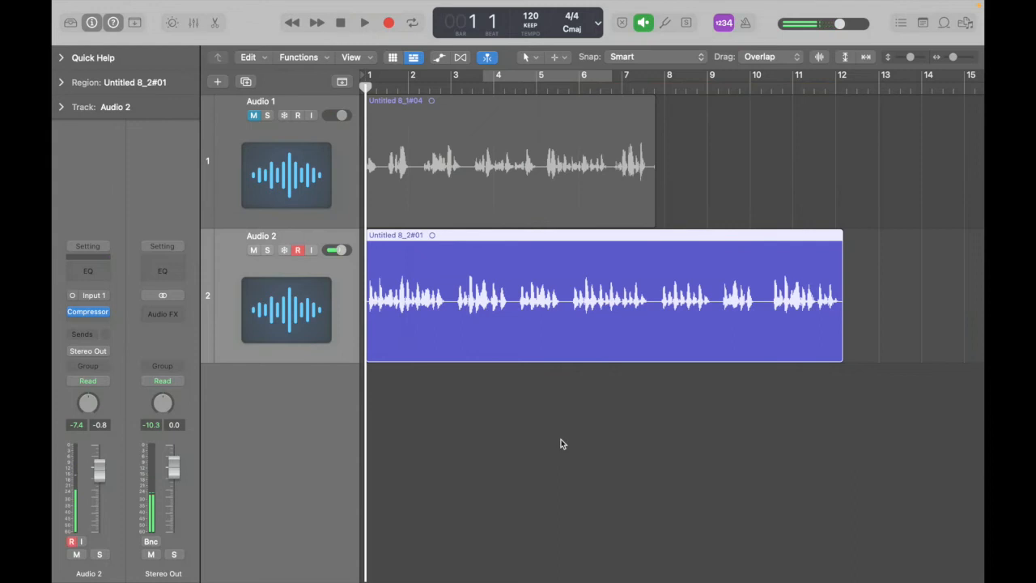
# - Turn on input monitoring for the Audio 2 track
pyautogui.click(311, 251)
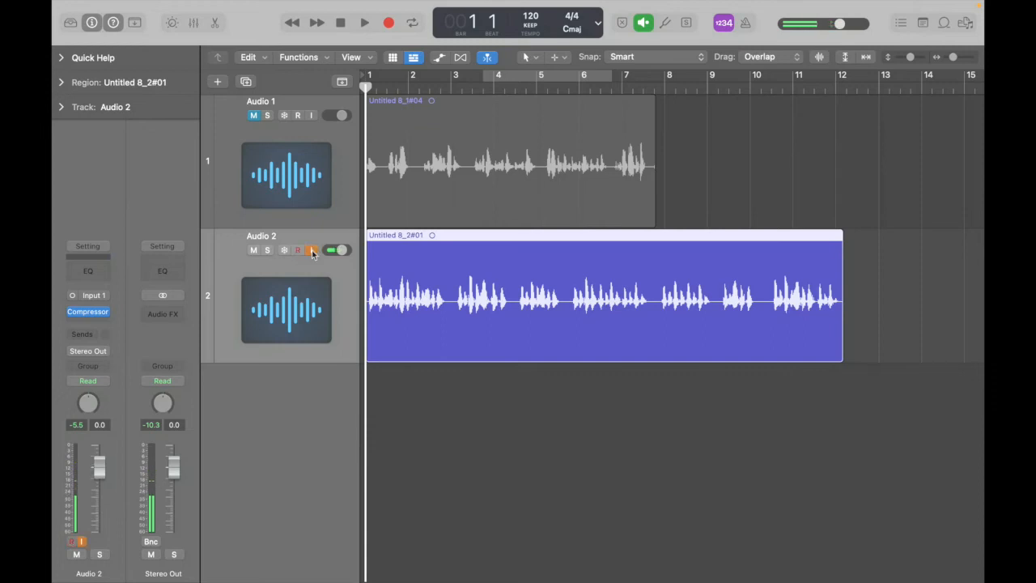
# - Look through the Audio preferences for devices, general monitoring options and I/O assignments, check the neighbouring preference categories, and close the preferences
pyautogui.click(96, 10)
pyautogui.moveTo(113, 49)
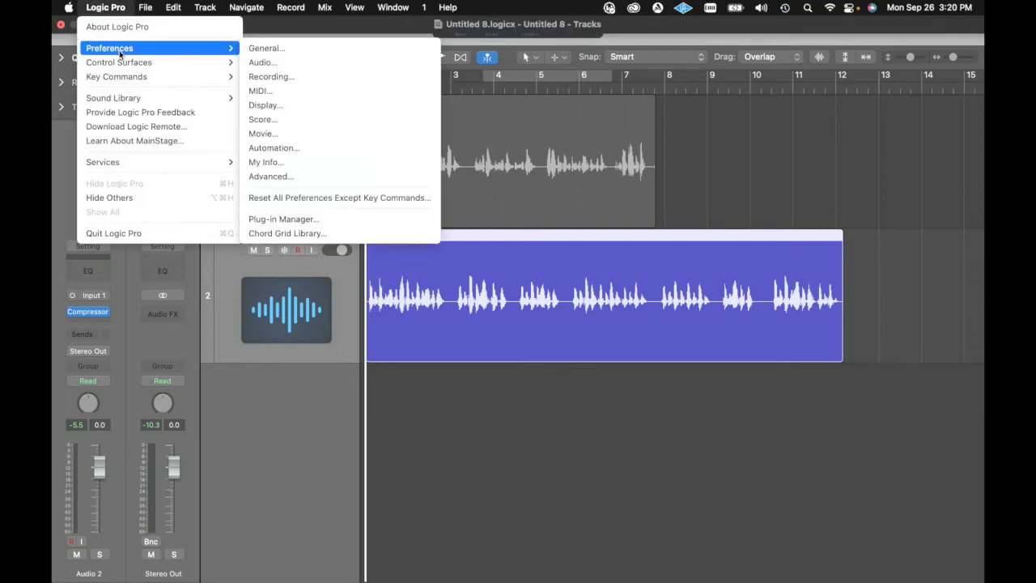
pyautogui.click(297, 67)
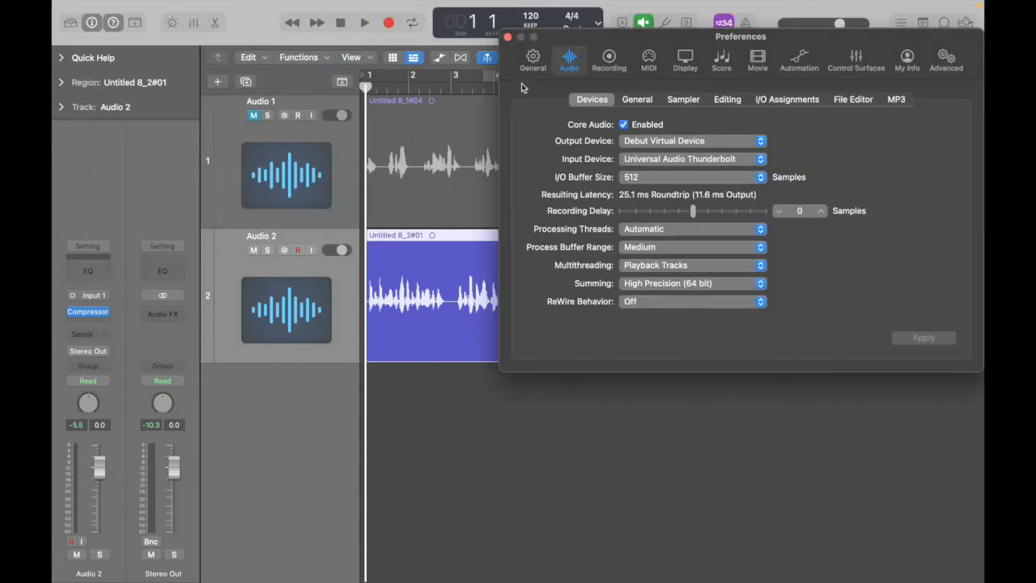
pyautogui.click(638, 99)
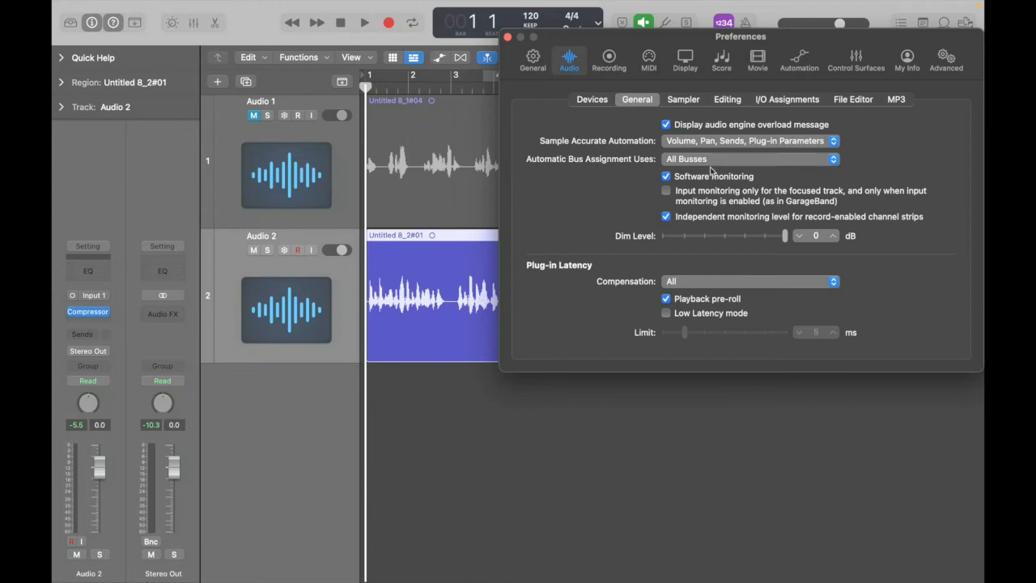
pyautogui.click(779, 100)
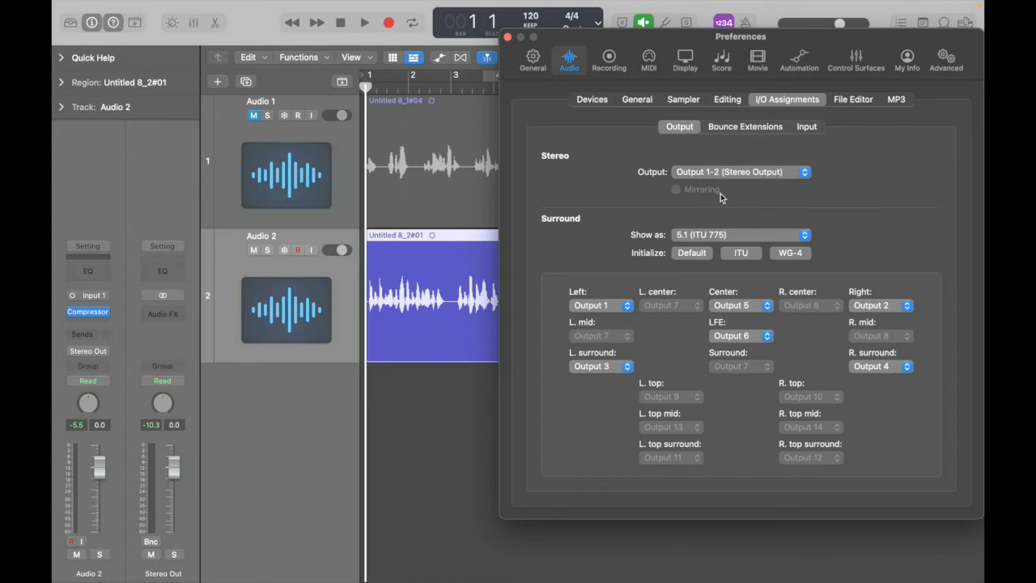
pyautogui.click(758, 61)
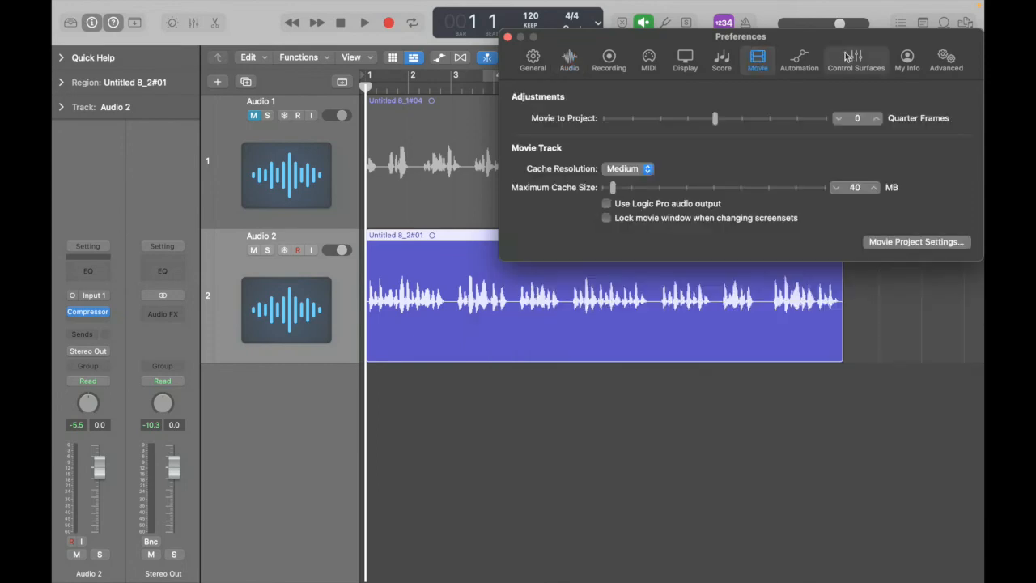
pyautogui.click(609, 58)
pyautogui.click(569, 61)
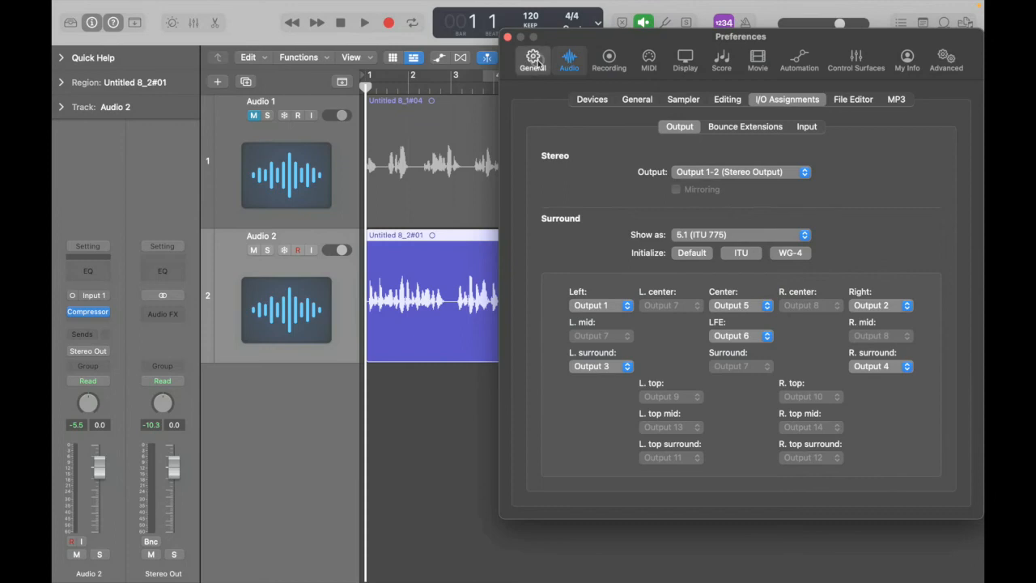
pyautogui.click(535, 61)
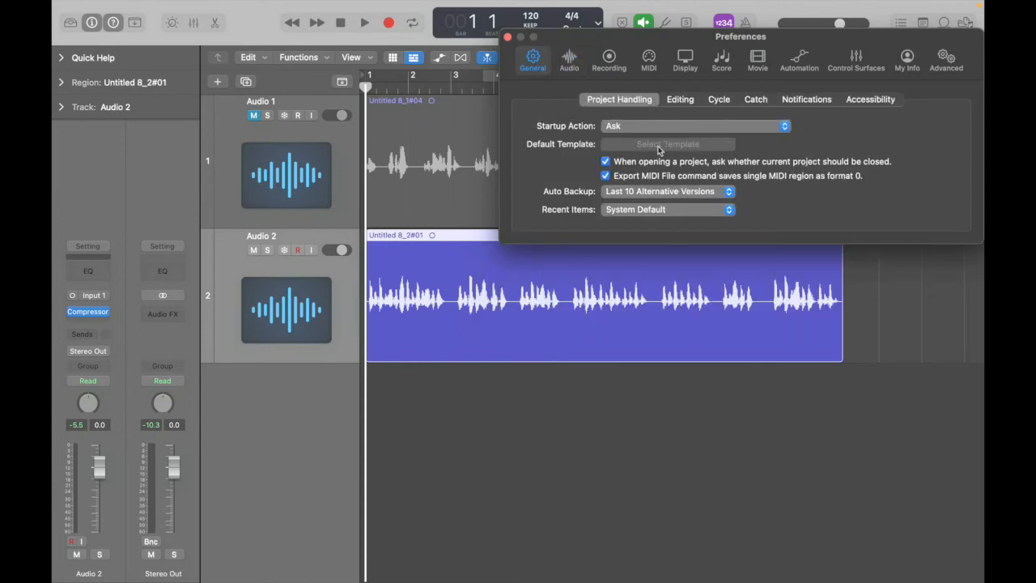
pyautogui.click(507, 38)
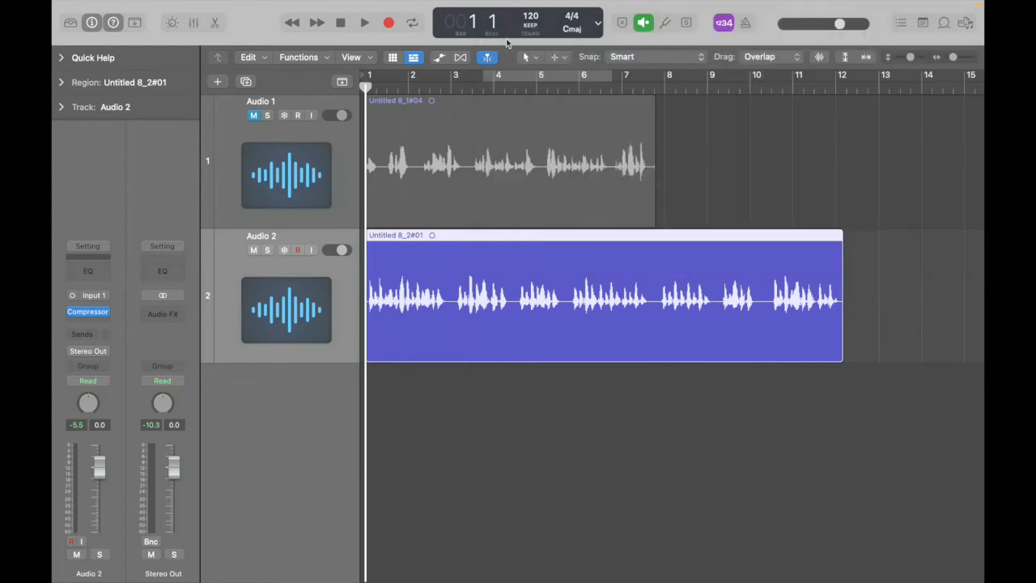
# - Deselect the recorded region, show the mixer and insert a Channel EQ after the Compressor on Audio 2
pyautogui.click(681, 446)
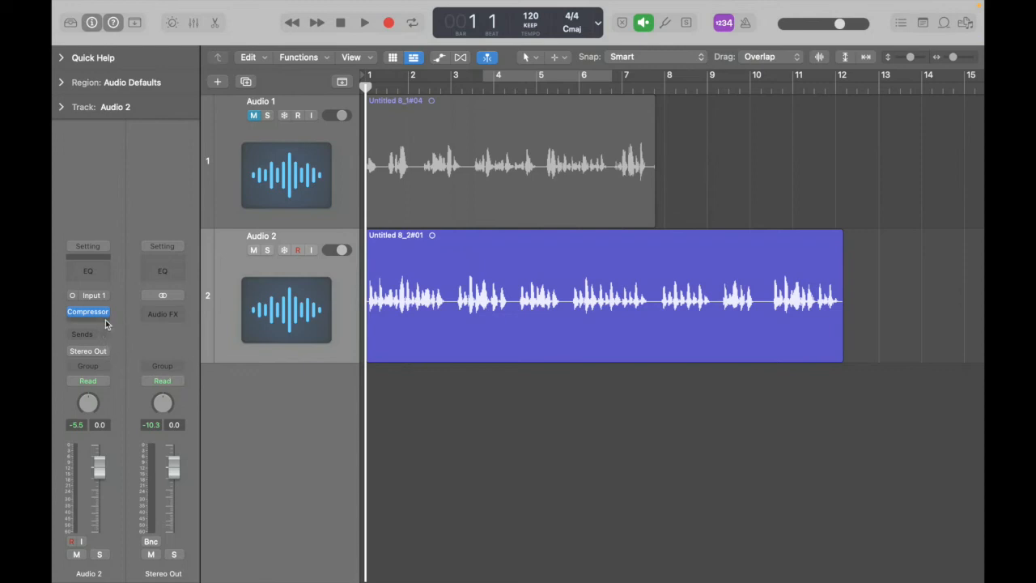
pyautogui.press('x')
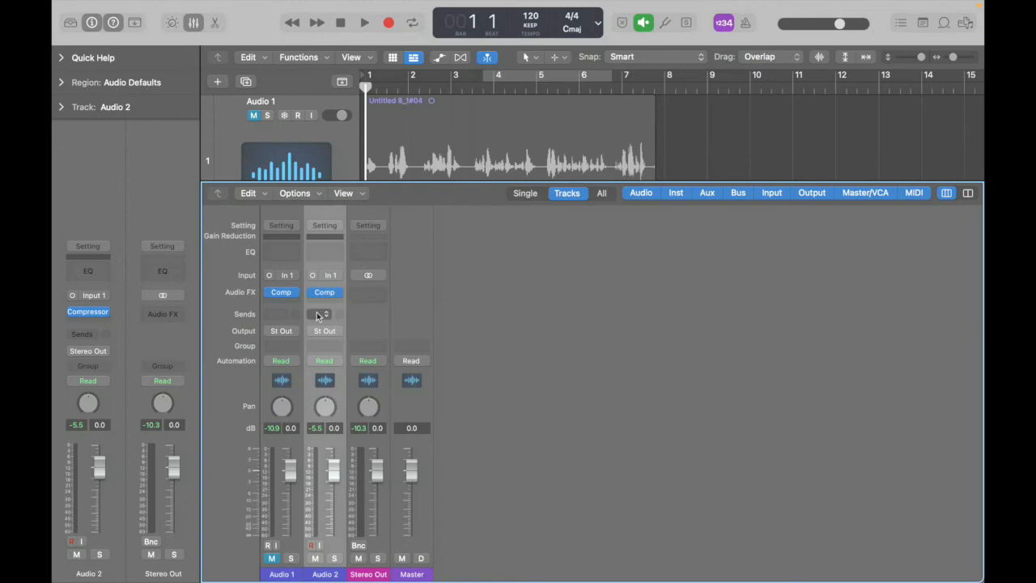
pyautogui.click(337, 301)
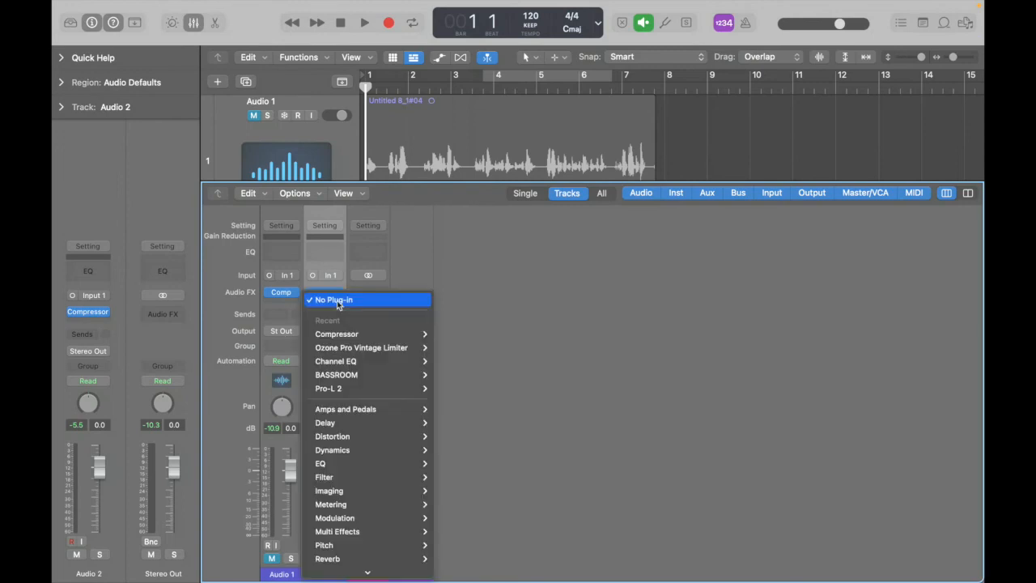
pyautogui.moveTo(400, 406)
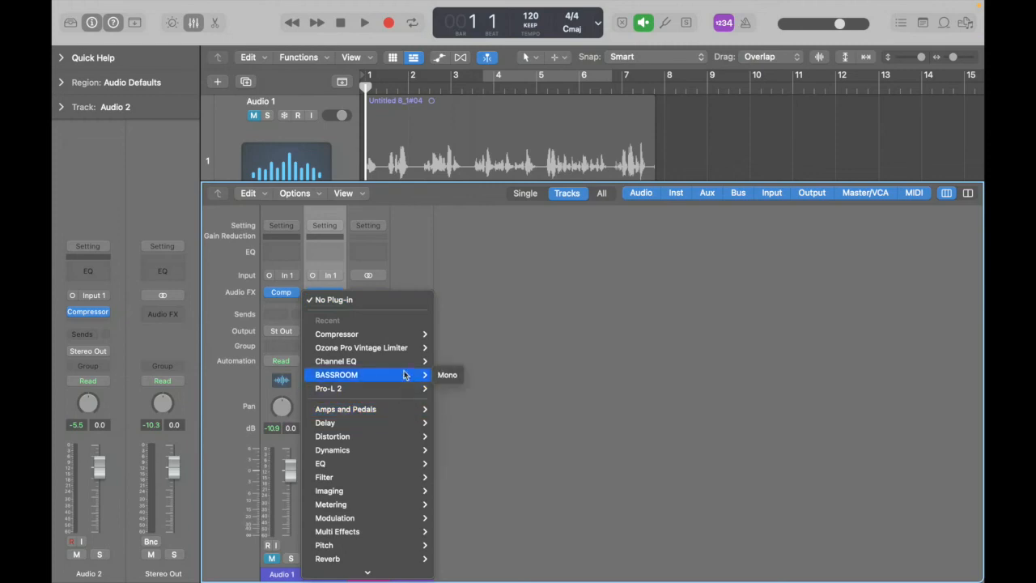
pyautogui.moveTo(404, 364)
pyautogui.click(440, 366)
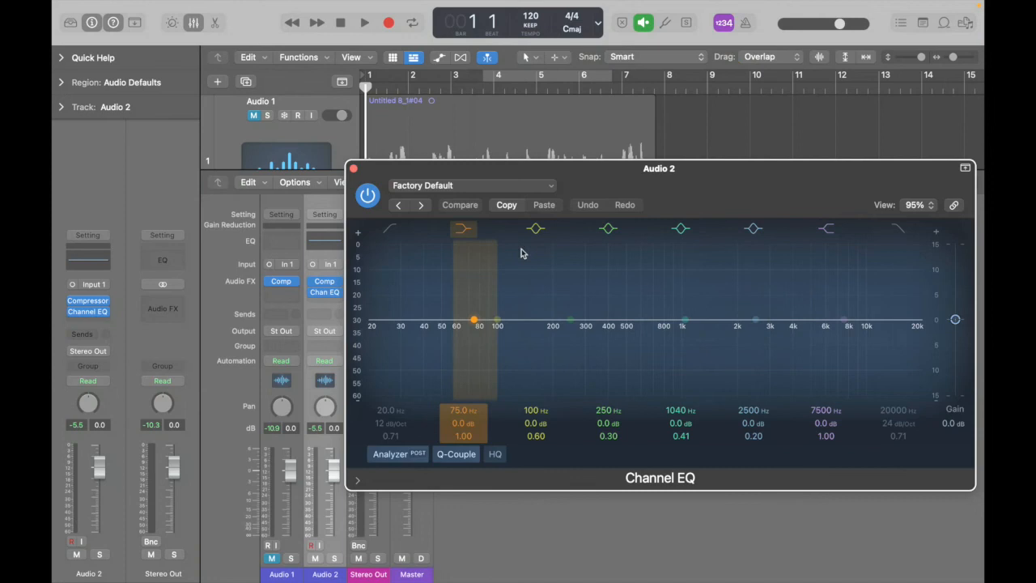
# - Load the Male Vox 02 voice preset in Audio 2's Channel EQ
pyautogui.click(549, 188)
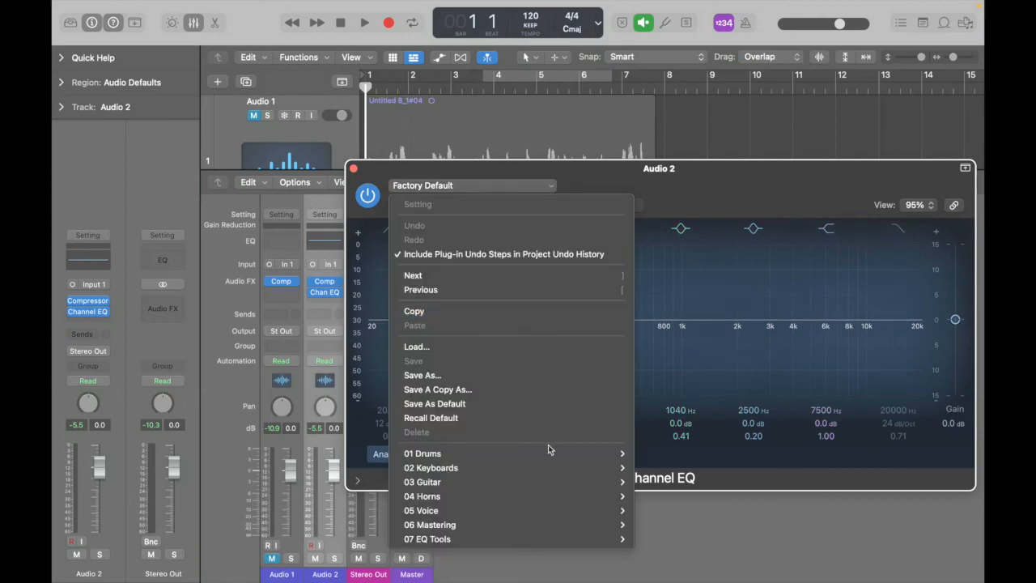
pyautogui.moveTo(535, 511)
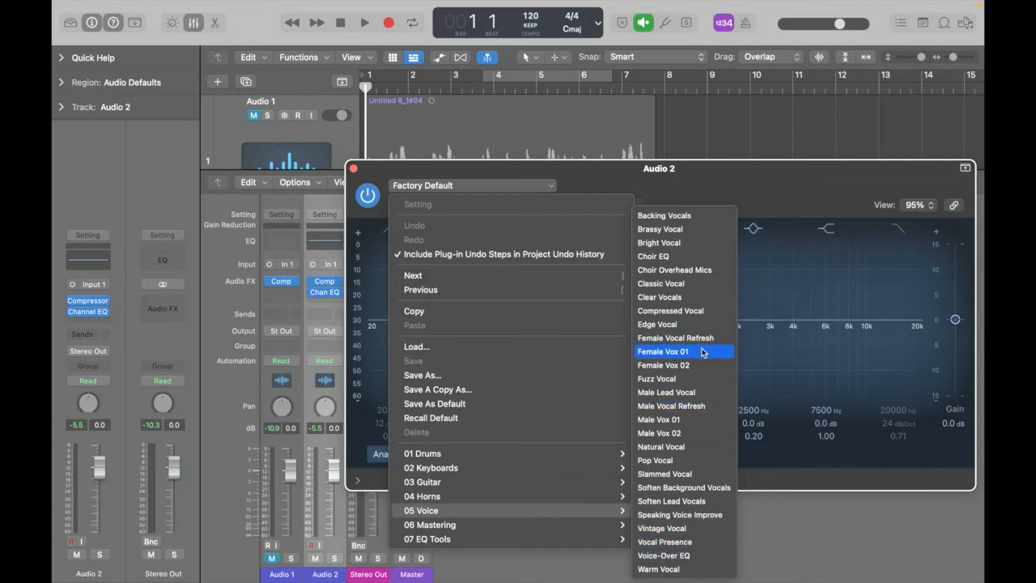
pyautogui.click(680, 433)
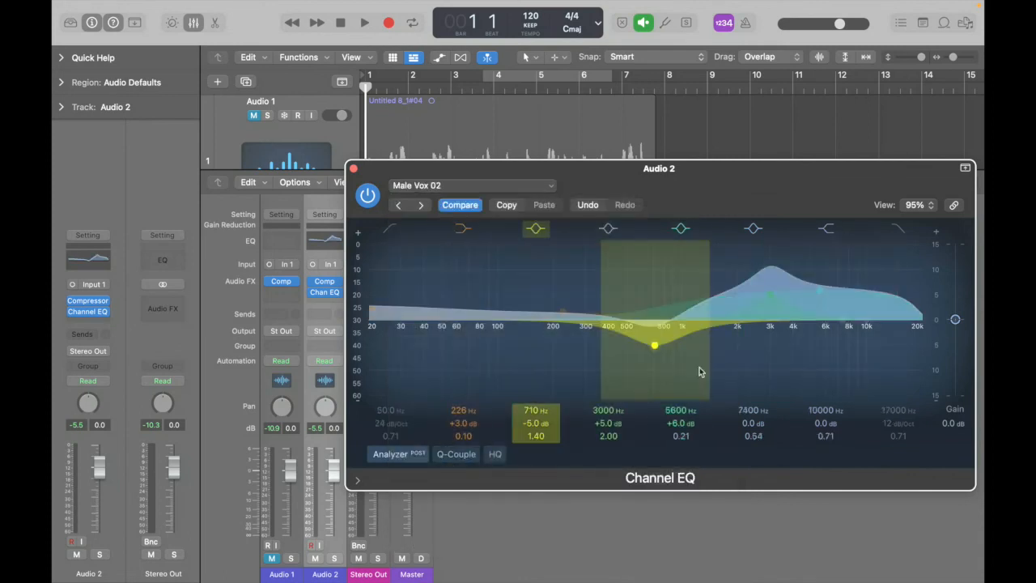
# - Move the Channel EQ window higher and load its Male Vocal Refresh voice preset
pyautogui.moveTo(692, 174); pyautogui.dragTo(678, 101)
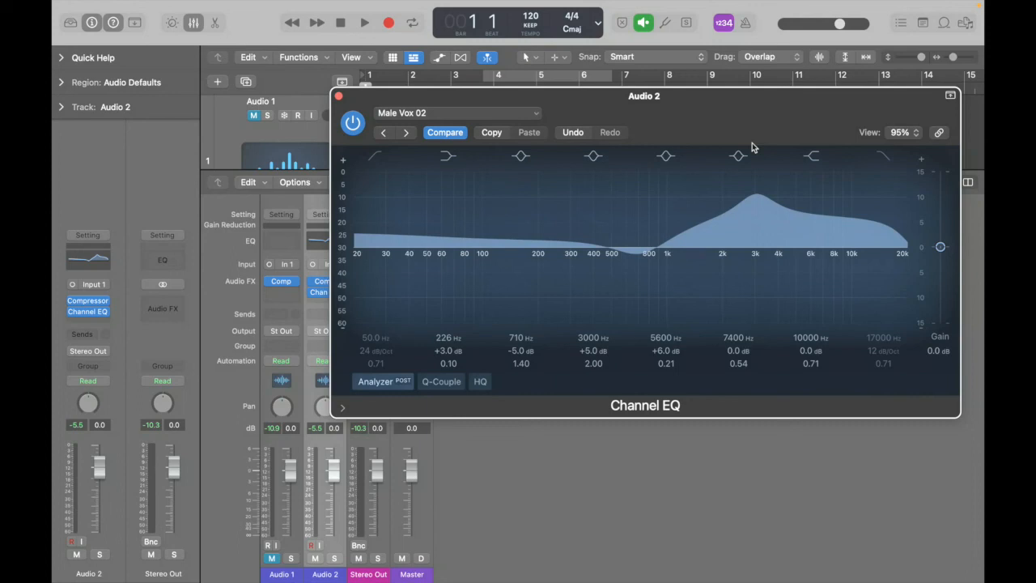
pyautogui.click(537, 116)
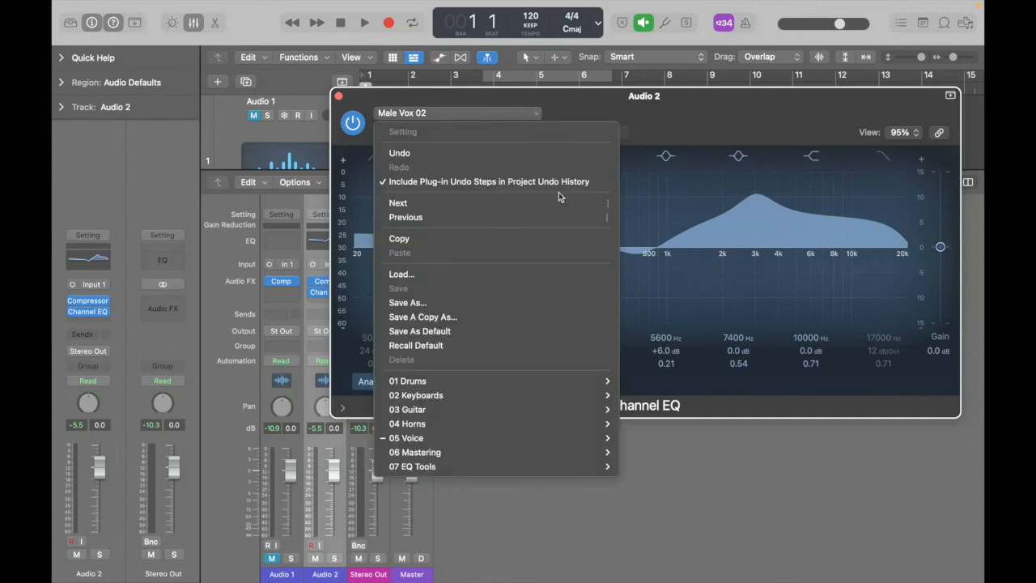
pyautogui.moveTo(586, 458)
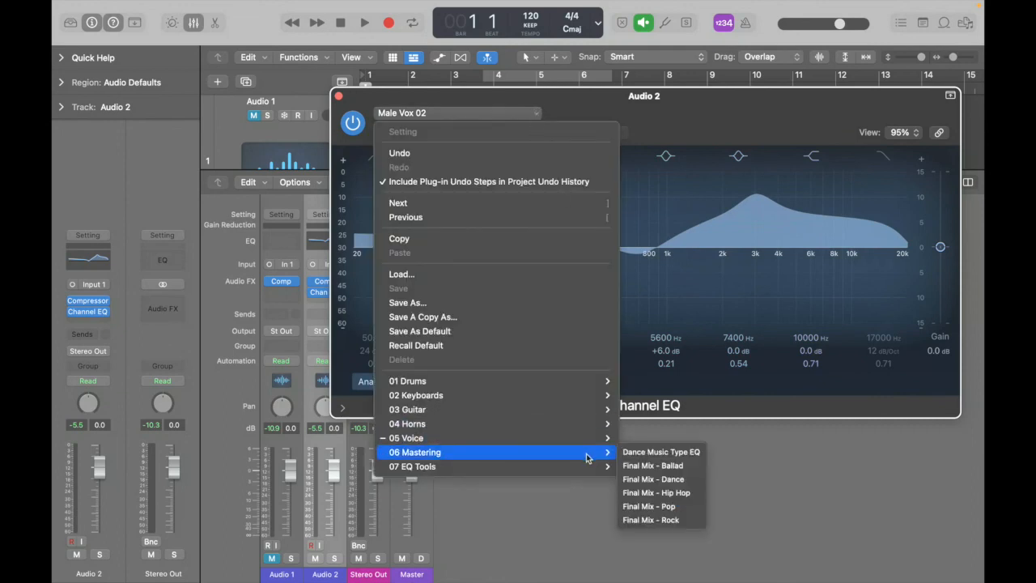
pyautogui.moveTo(589, 438)
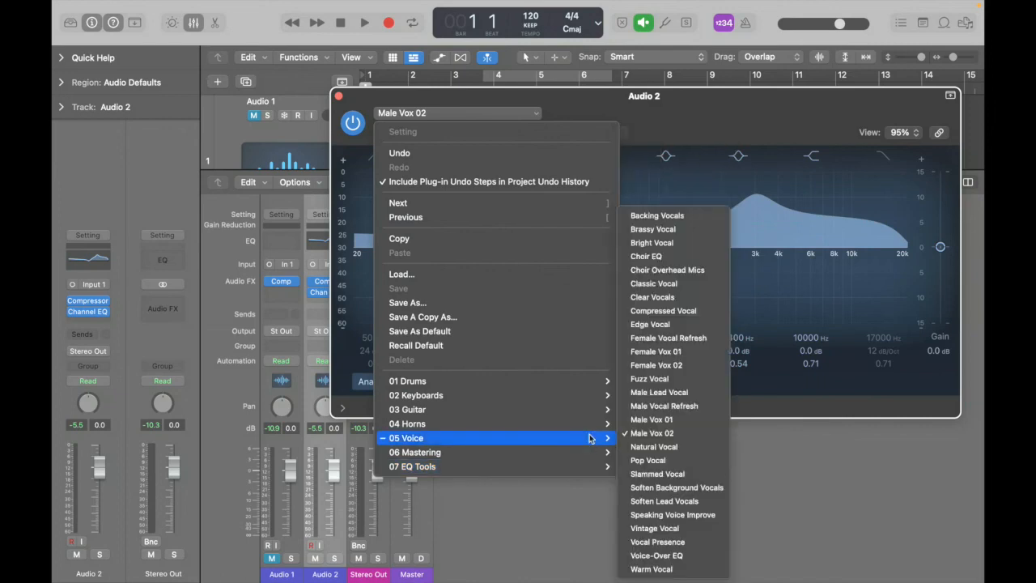
pyautogui.click(693, 407)
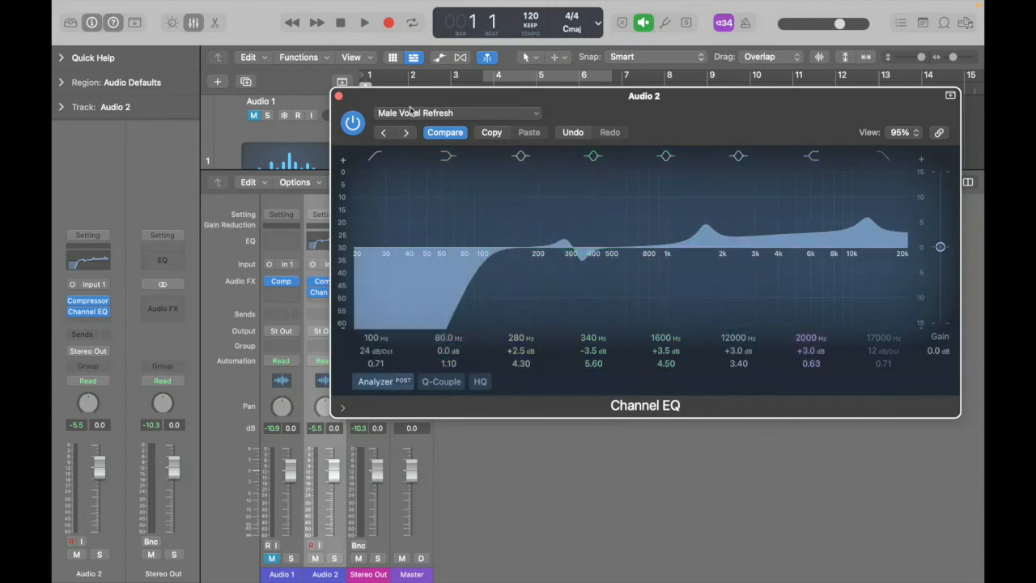
# - Shift the Channel EQ window off Audio 2's channel strip, close it and hide the mixer
pyautogui.moveTo(415, 102); pyautogui.dragTo(431, 88)
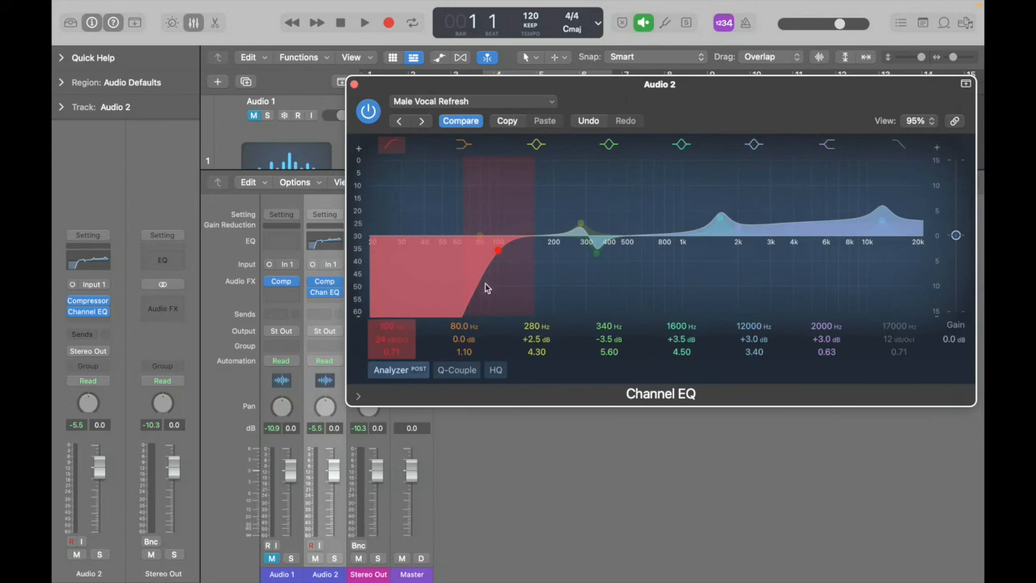
pyautogui.click(355, 85)
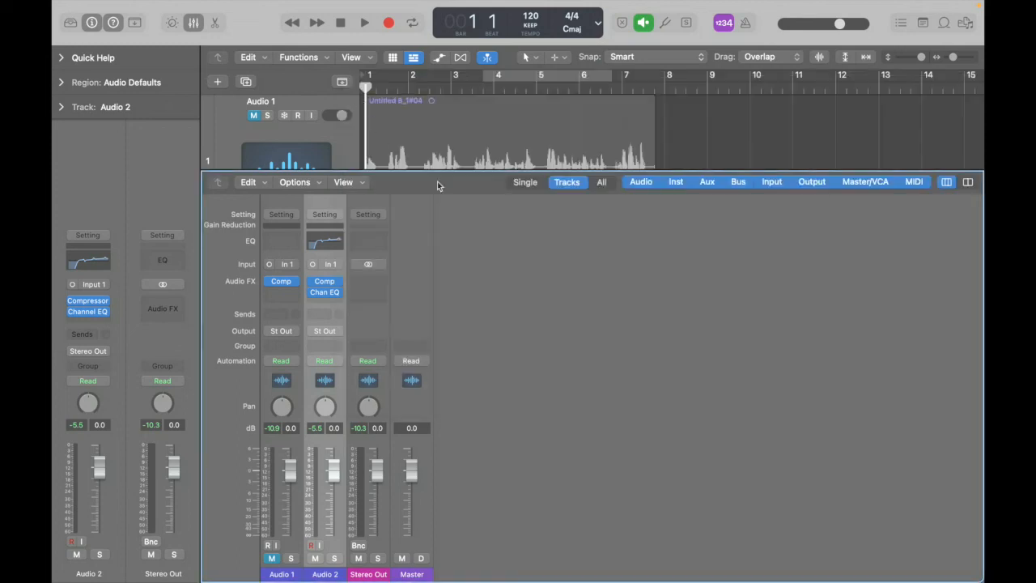
pyautogui.press('x')
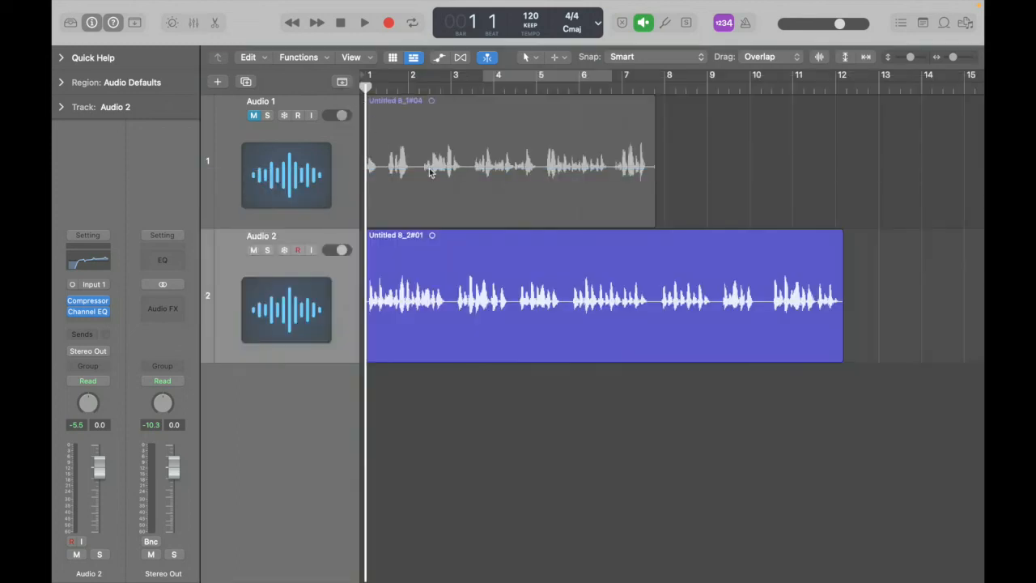